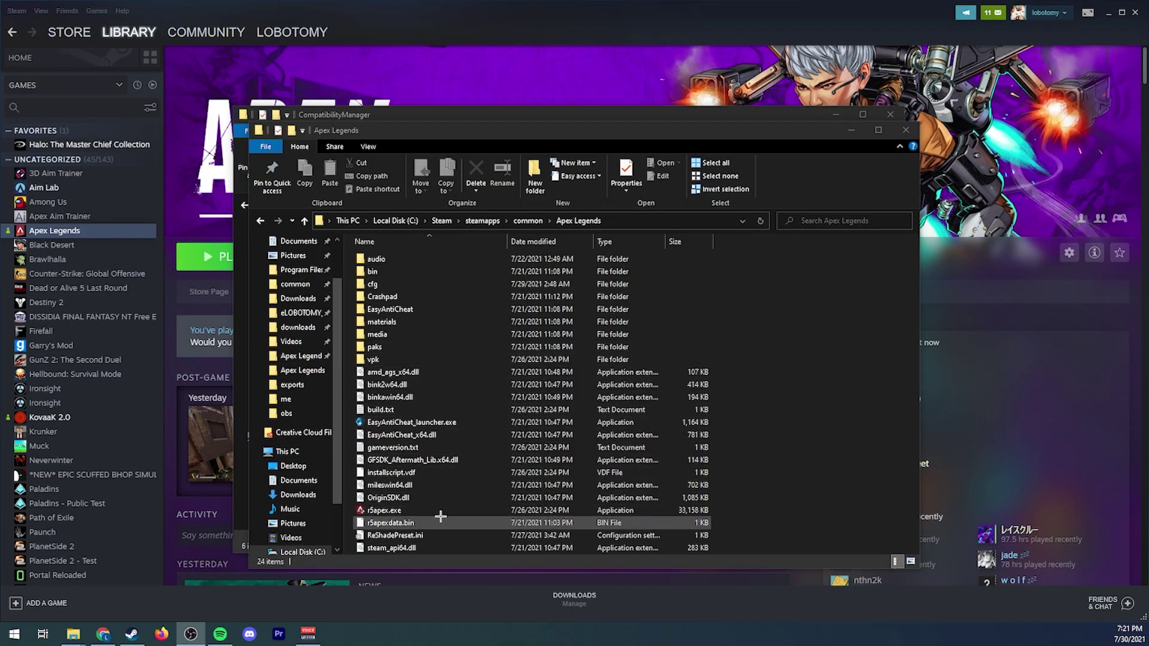
Step: For all users, set r5apex.exe to run as administrator with fullscreen optimizations disabled and System (Enhanced) DPI scaling
right_click(395, 510)
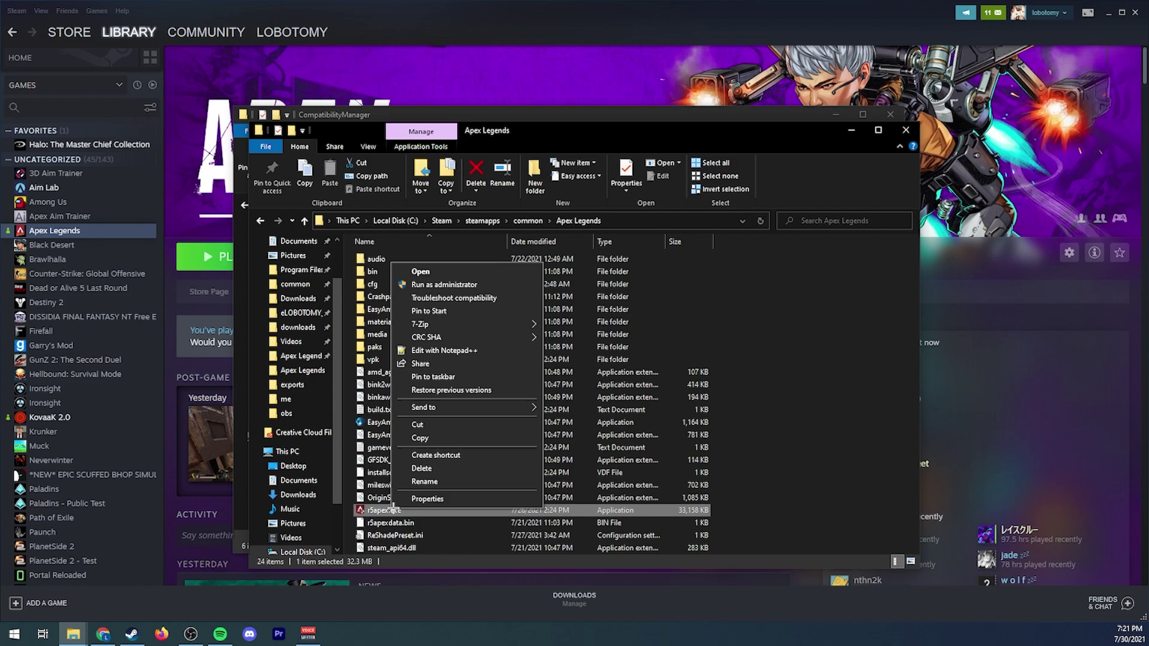
left_click(434, 499)
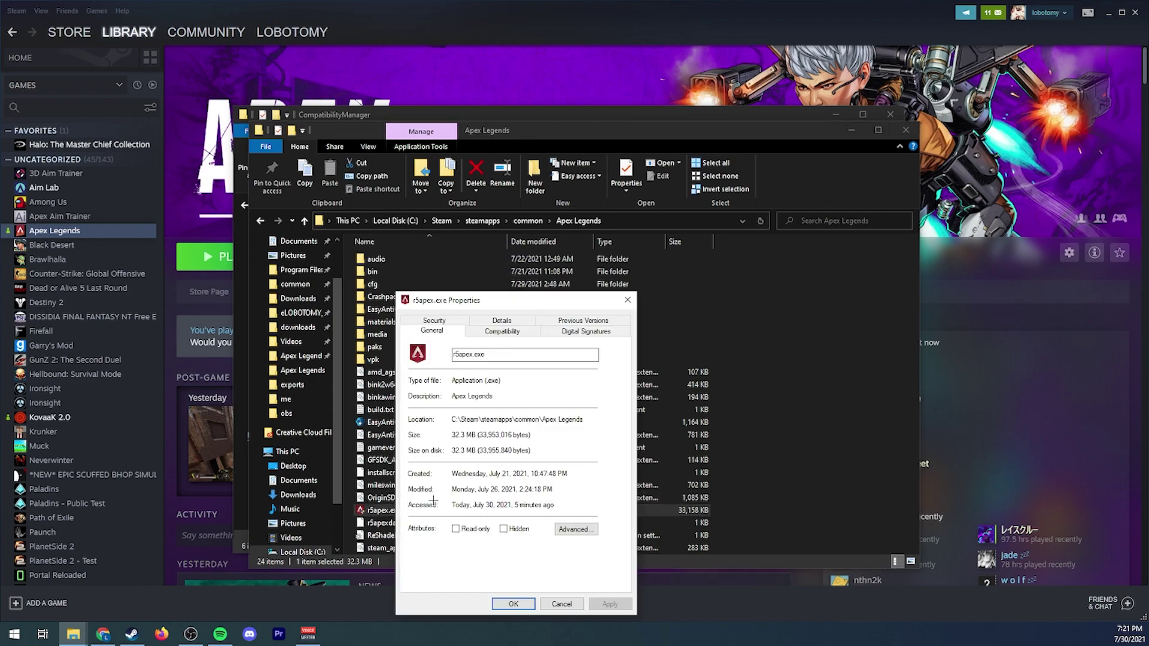
left_click(501, 332)
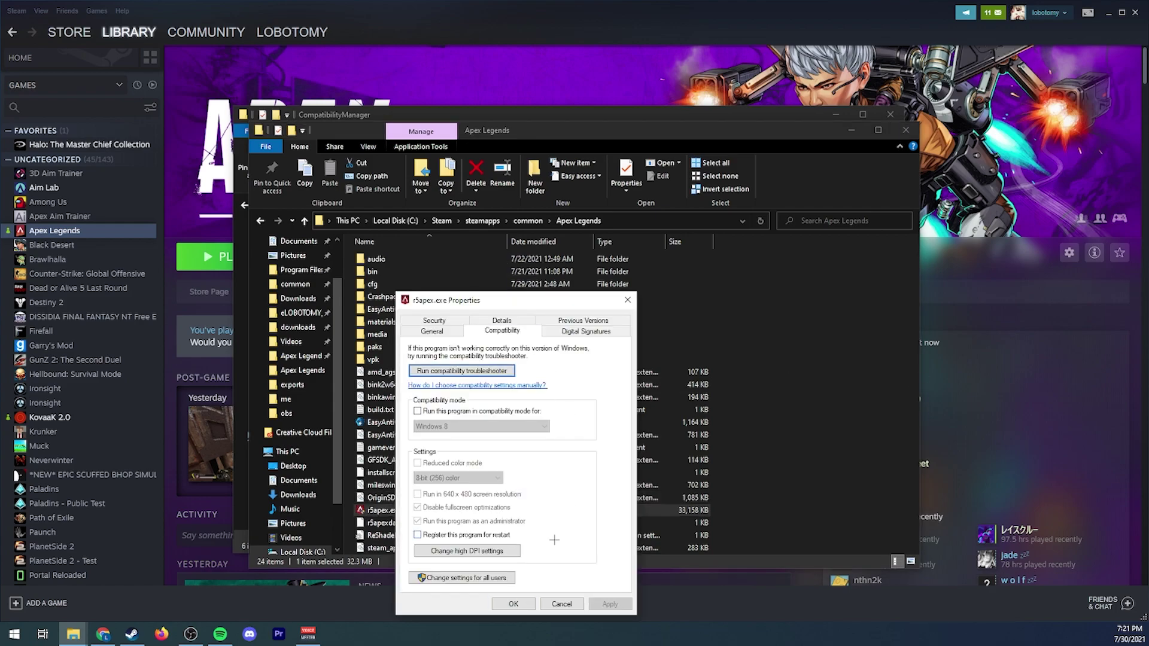
left_click(487, 578)
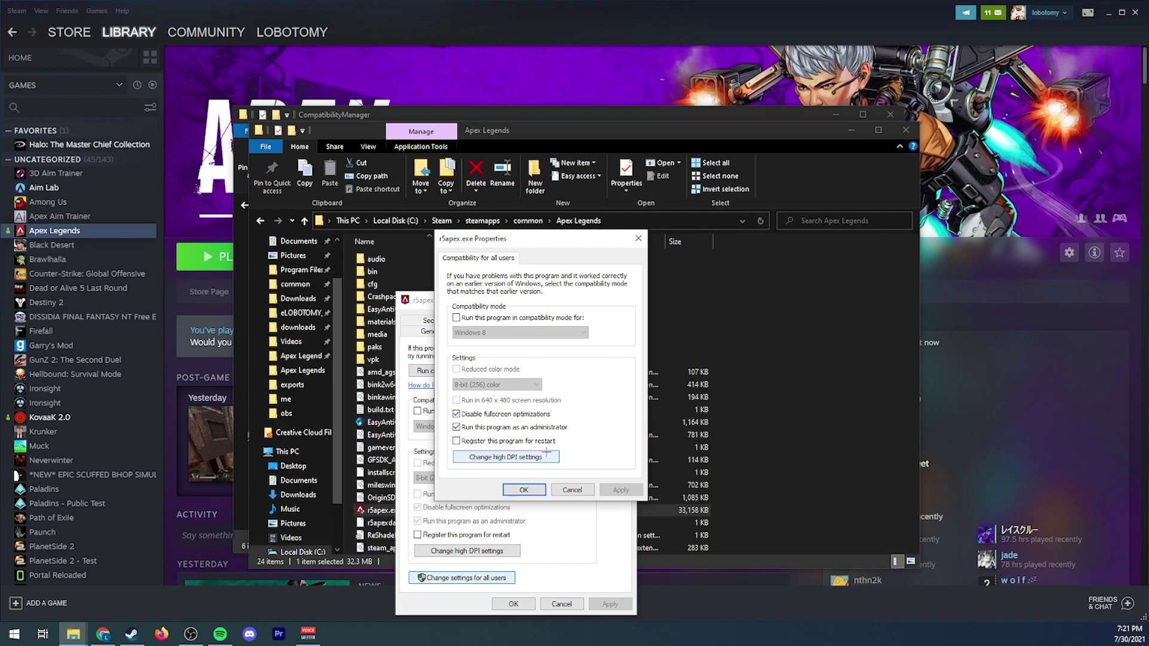
left_click(480, 458)
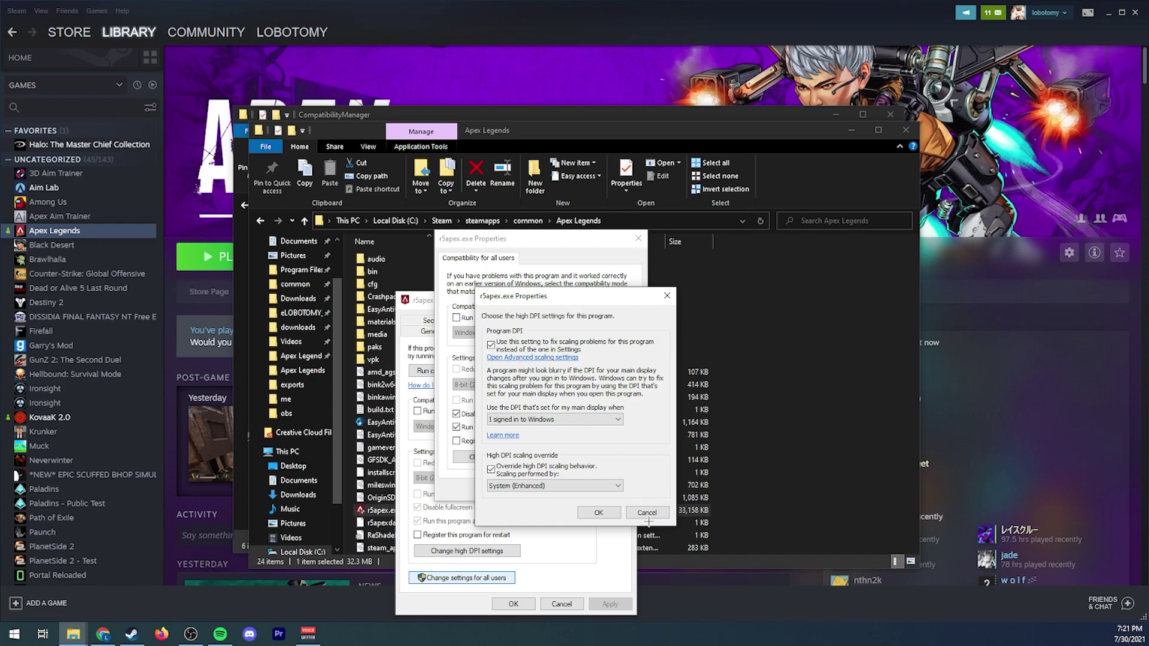
left_click(599, 513)
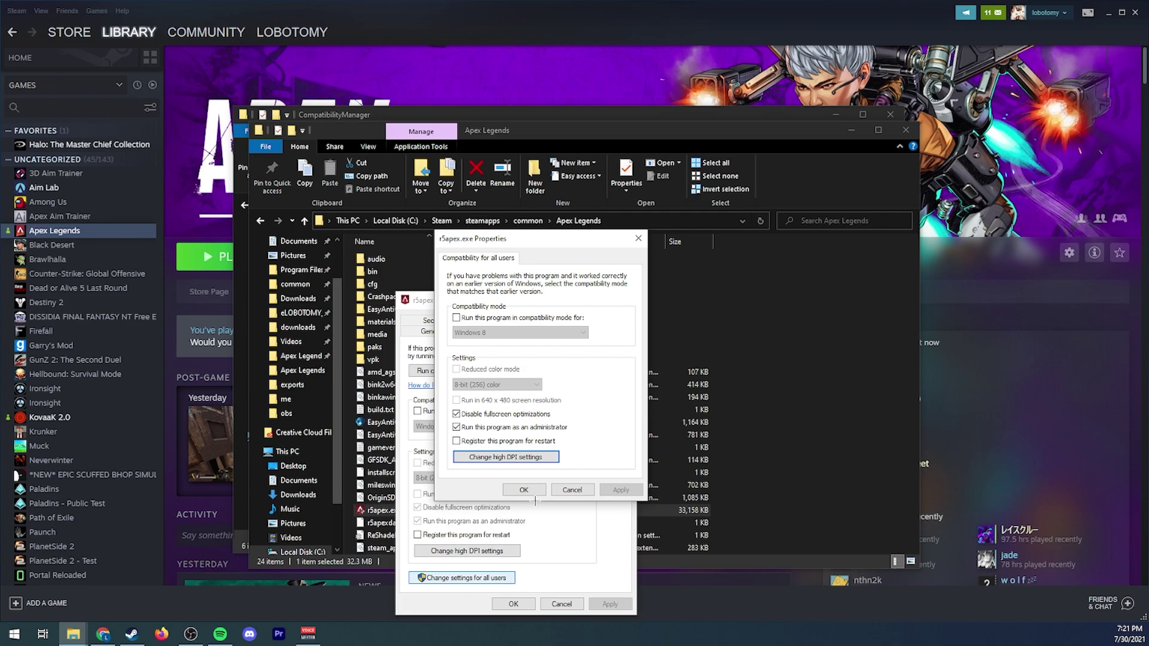
left_click(525, 490)
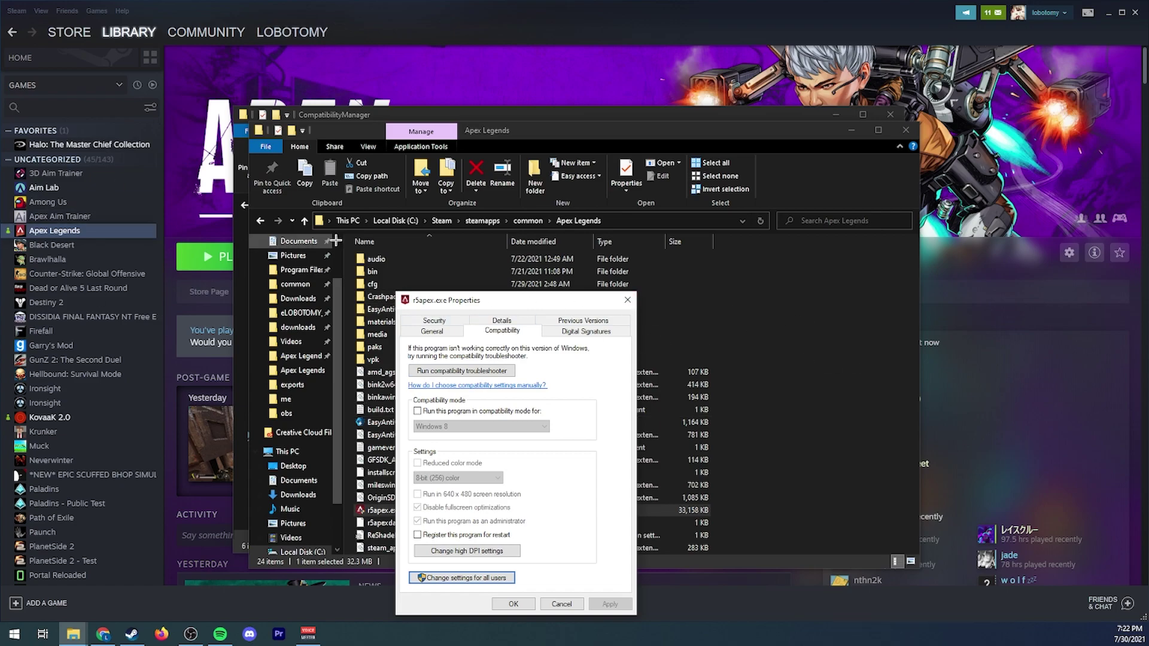
Step: Open Apex Legends' local files folder from Steam via Manage > Browse local files
left_click(215, 225)
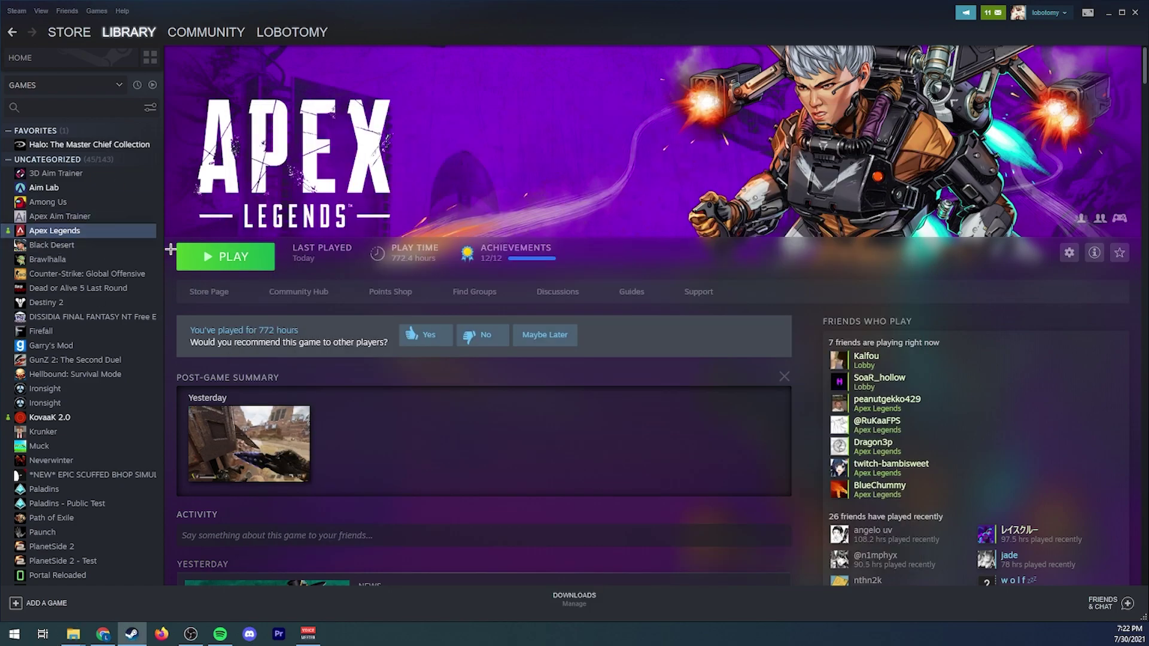
right_click(69, 231)
right_click(69, 232)
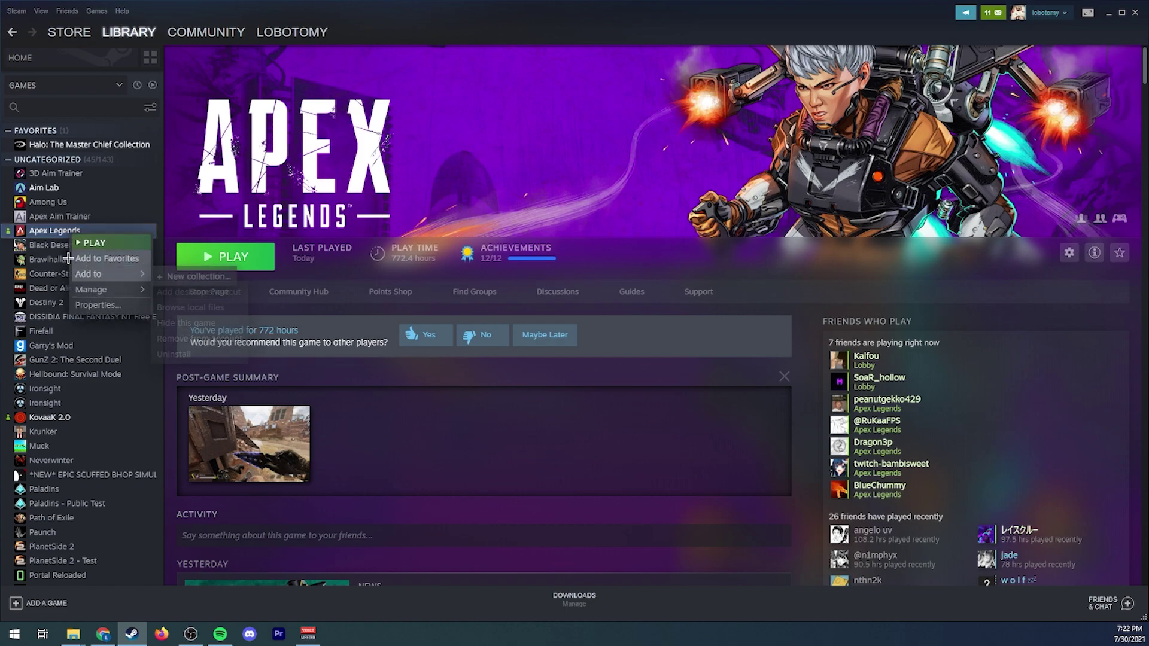
left_click(192, 307)
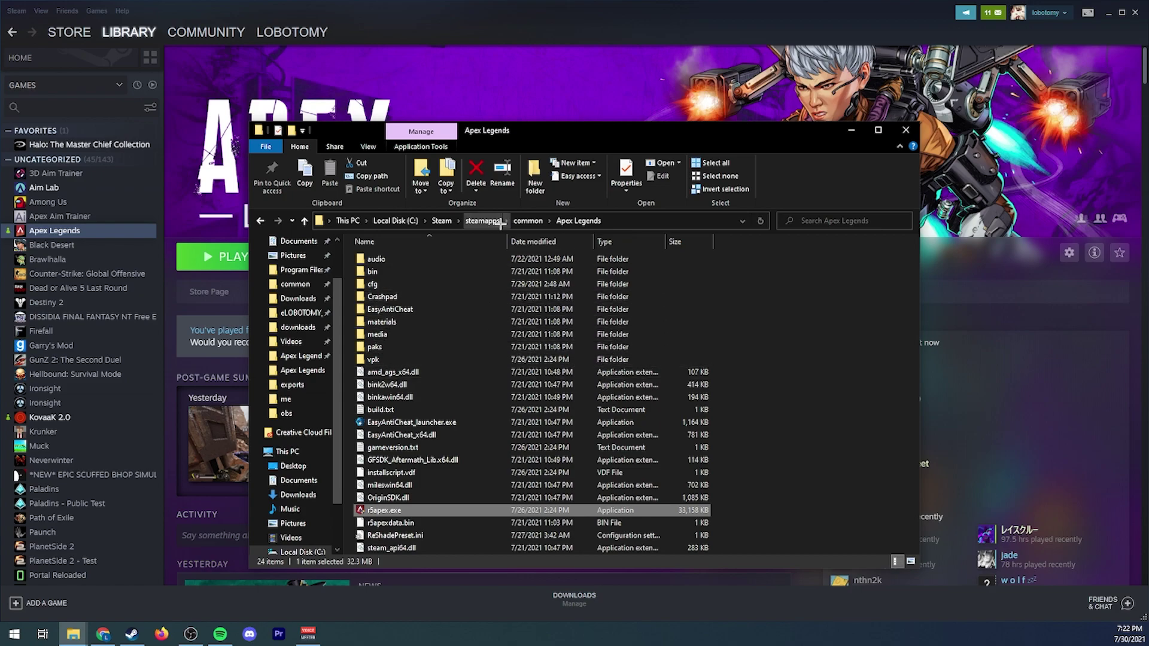
left_click(395, 221)
key("alt+Left")
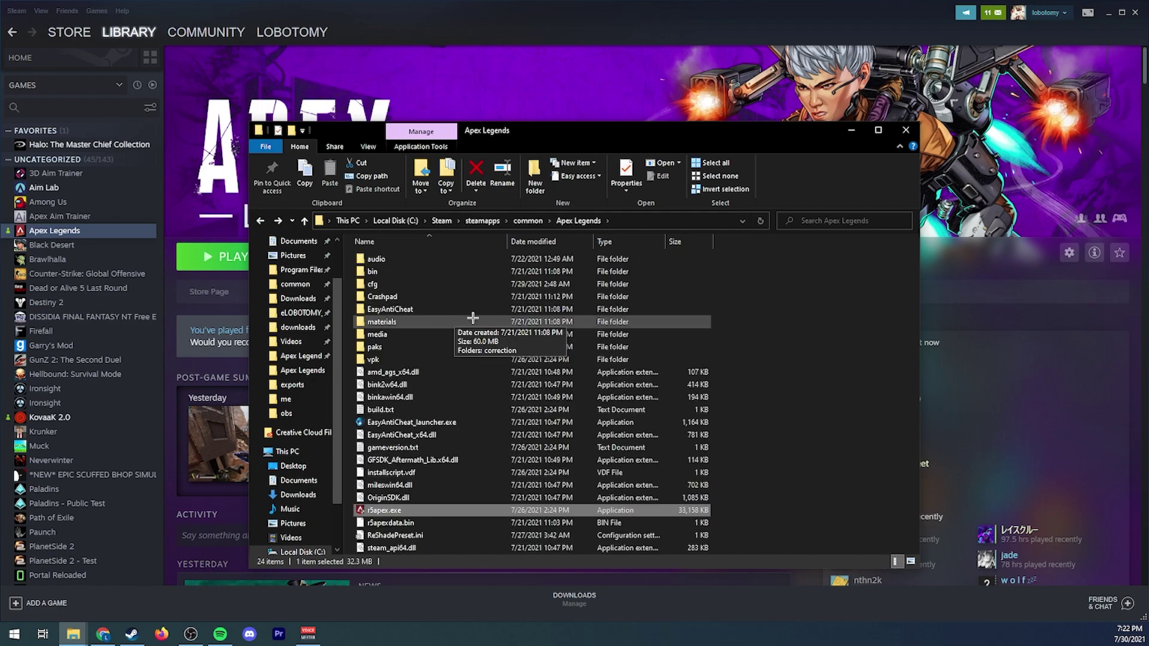
Step: Look over r5apex.exe's properties in the Apex Legends folder, then switch to Chrome
left_click(826, 478)
right_click(379, 505)
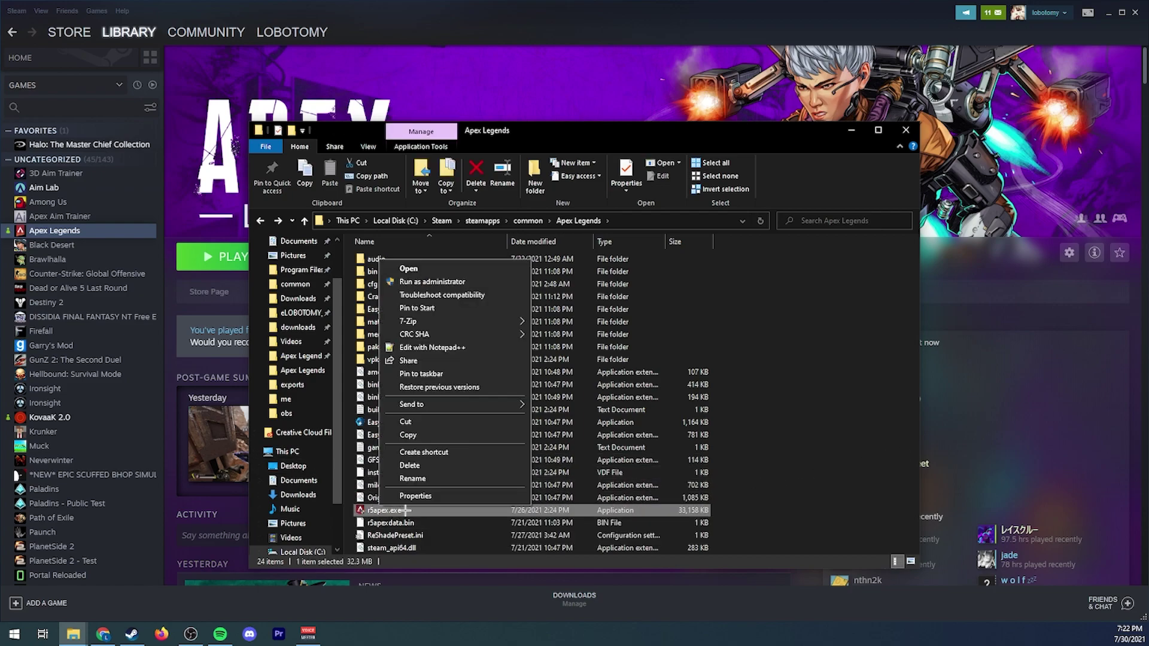
left_click(407, 502)
left_click(523, 604)
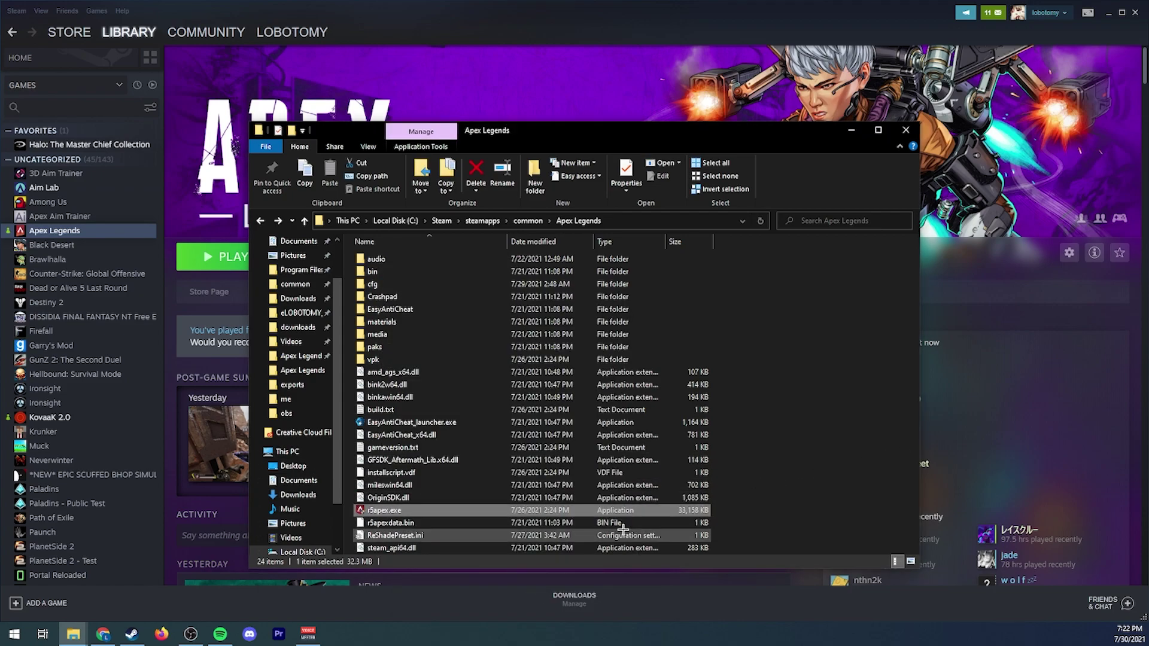
left_click(103, 634)
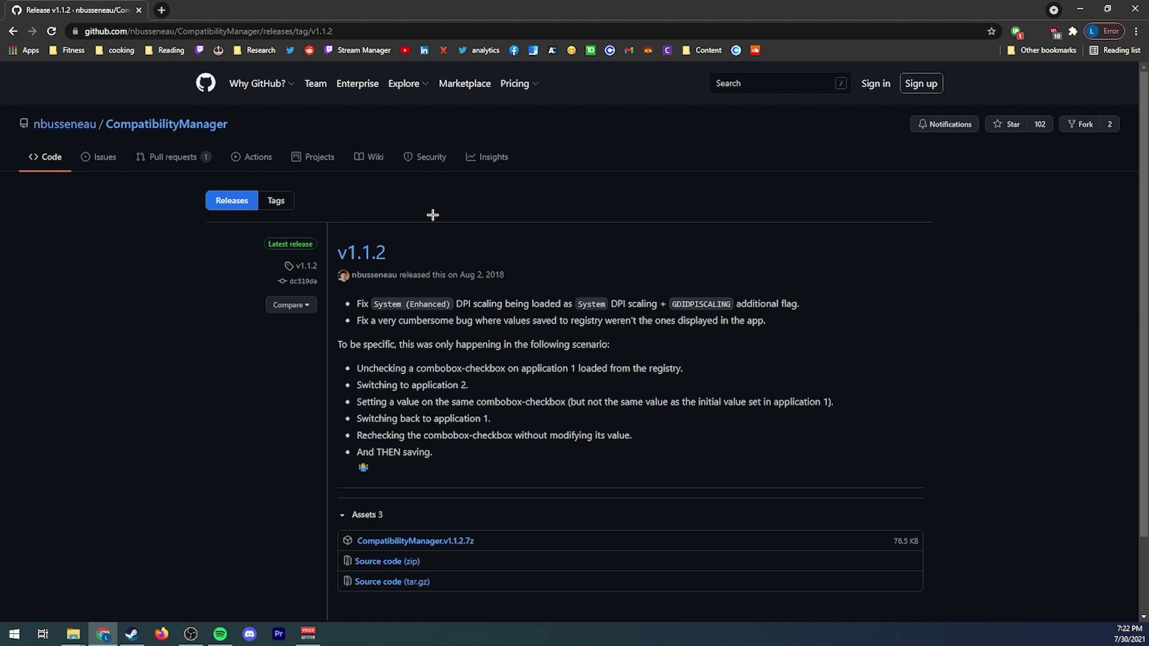
Step: Scroll through the CompatibilityManager v1.1.2 GitHub release page, then return to File Explorer
scroll(307, 234, "down", 2)
scroll(632, 296, "up", 1)
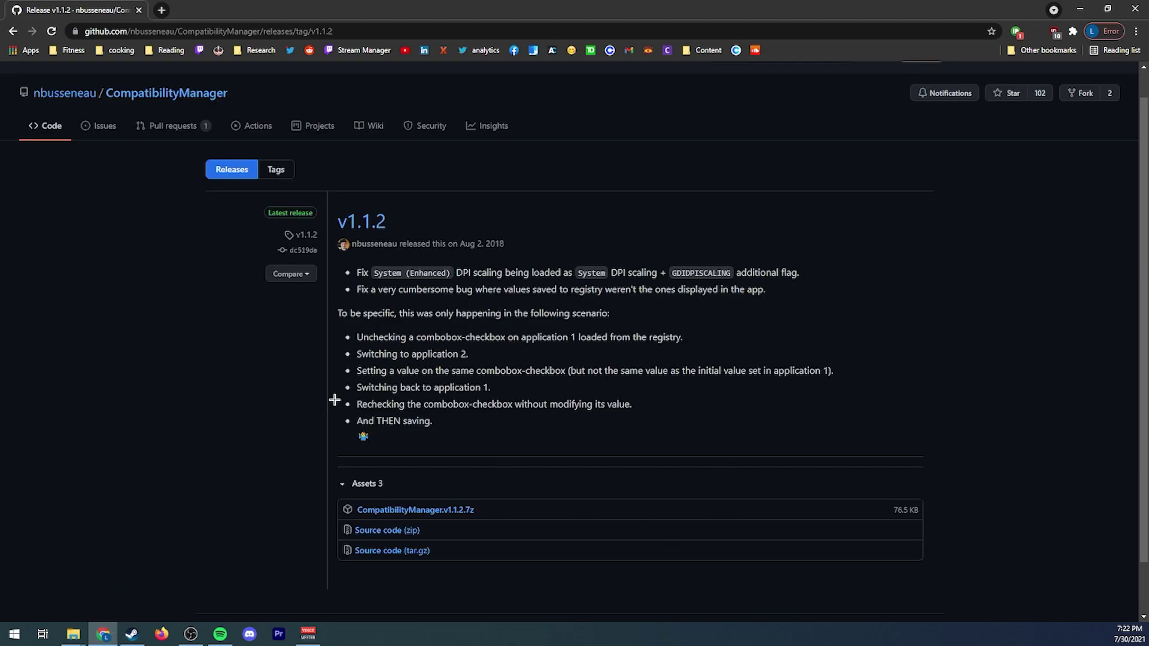
left_click(106, 636)
Step: Add every executable from the Steam steamapps\common folder to Compatibility Manager
mouse_move(73, 636)
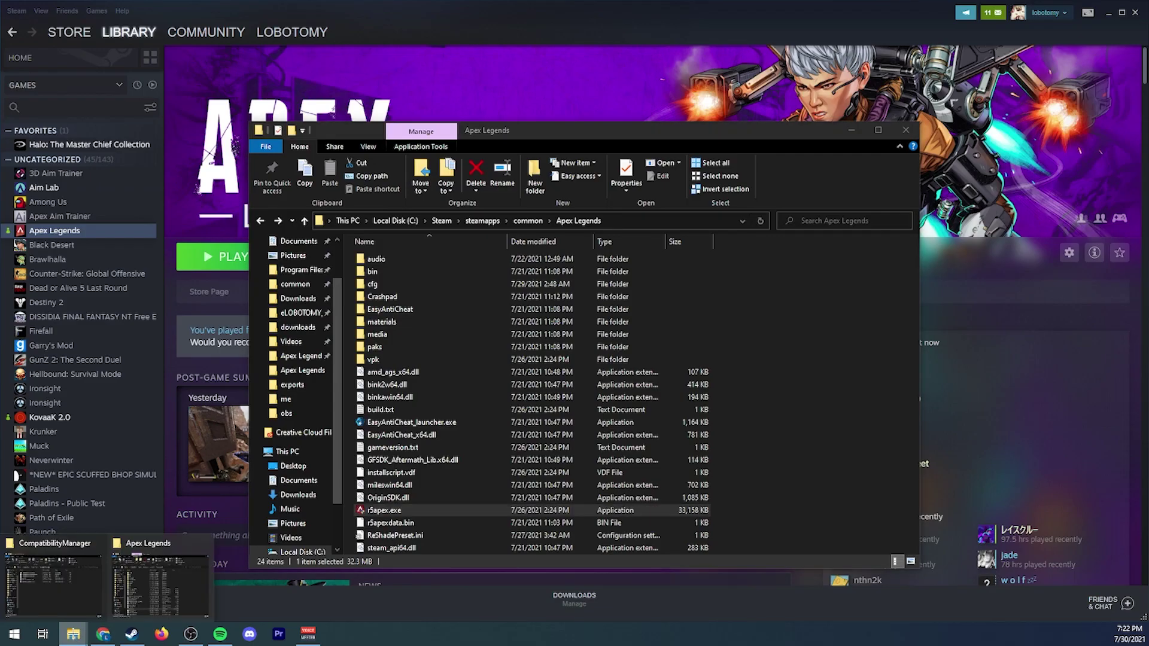
left_click(54, 583)
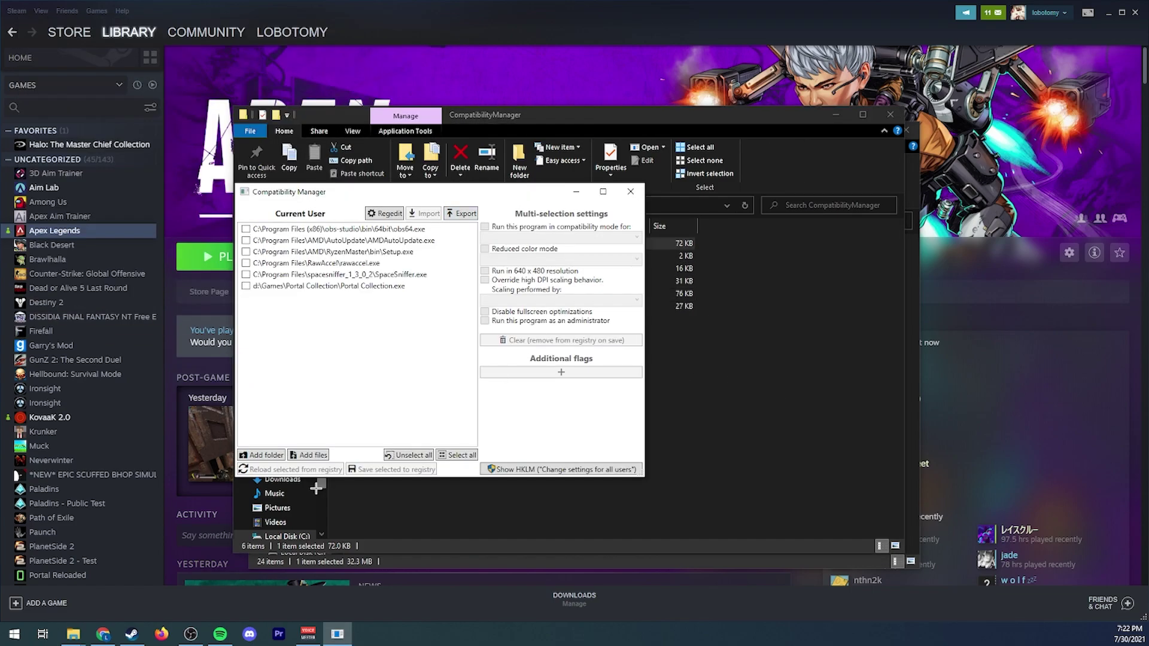
left_click(262, 455)
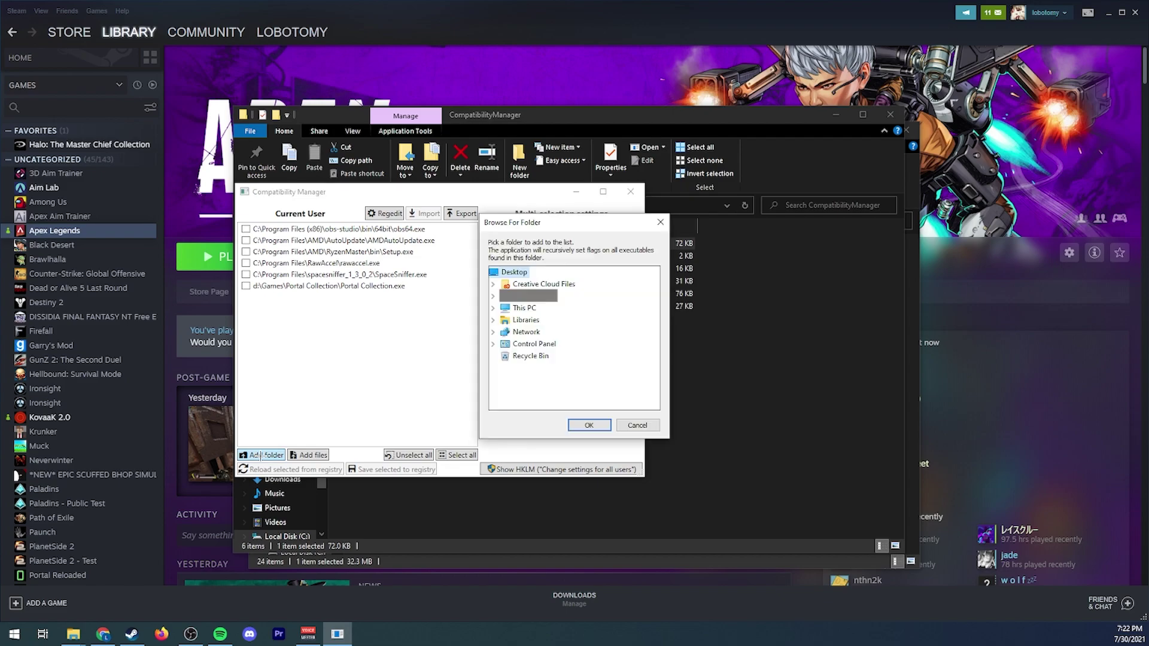
left_click(494, 308)
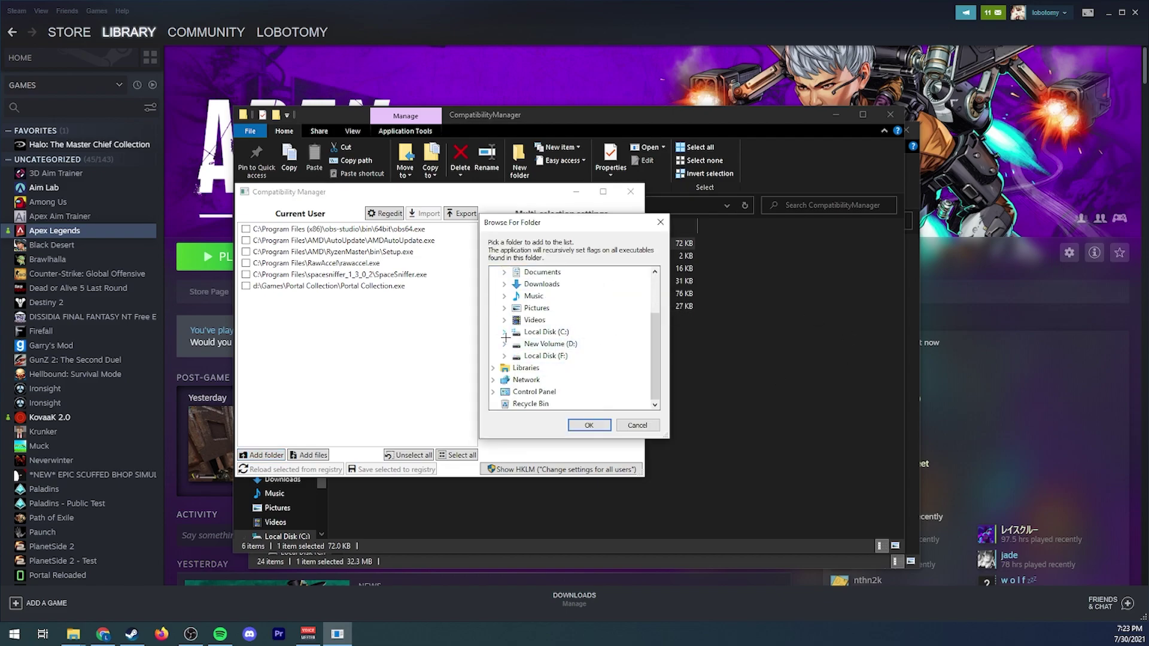
left_click(504, 332)
double_click(546, 281)
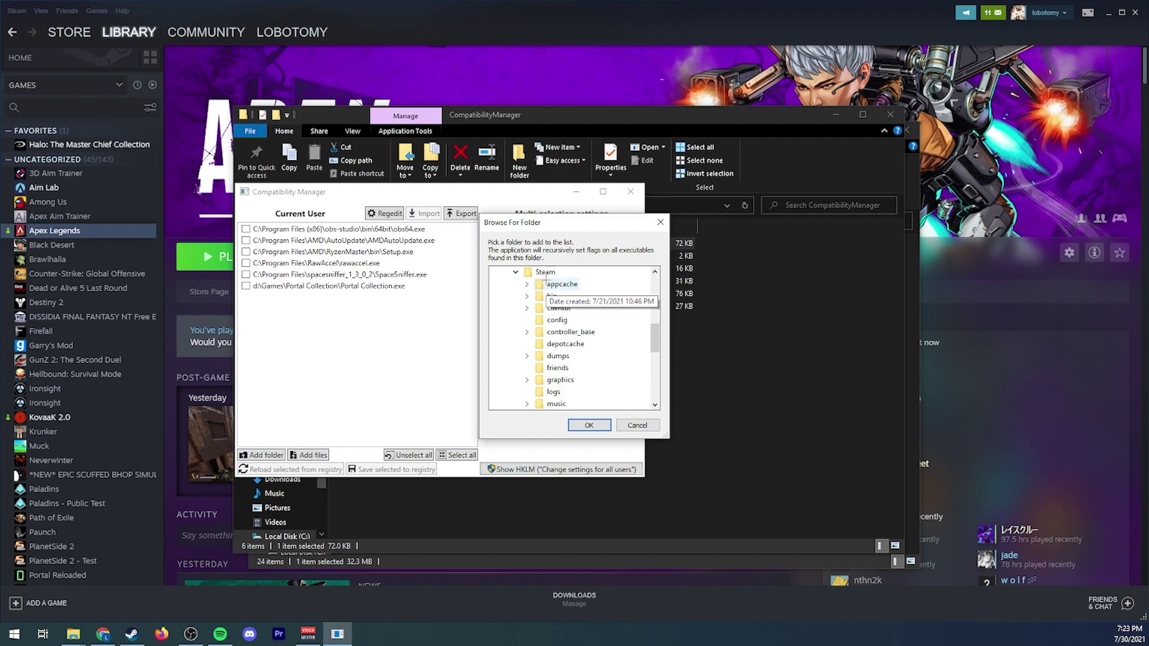
scroll(541, 323, "down", 3)
left_click(529, 372)
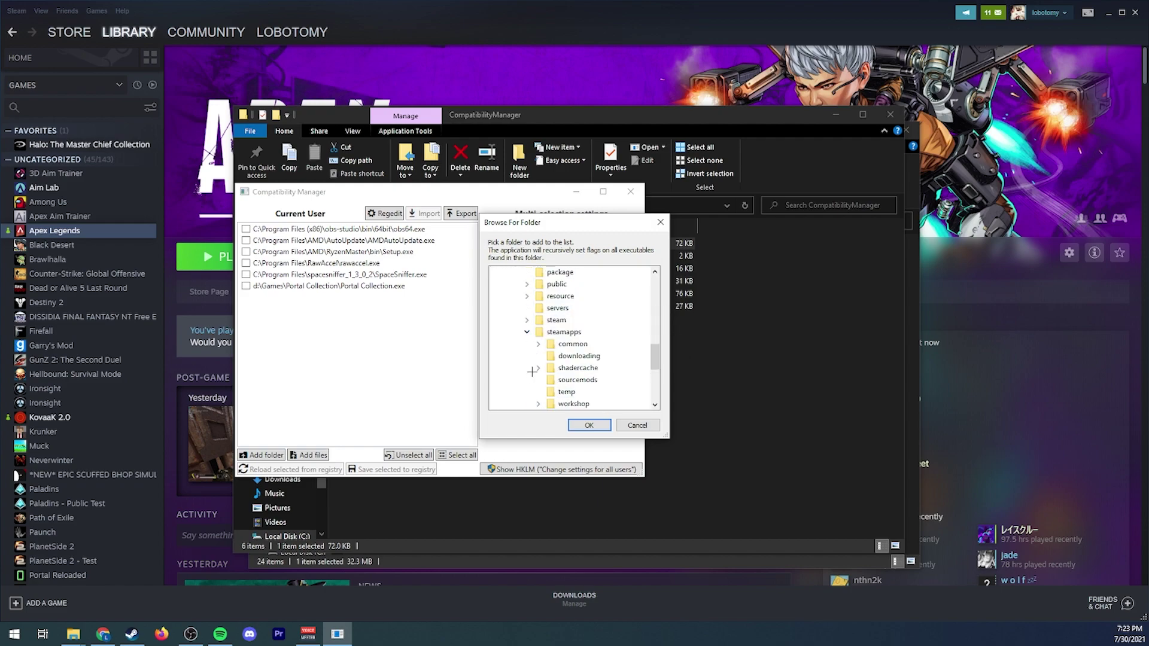
double_click(573, 343)
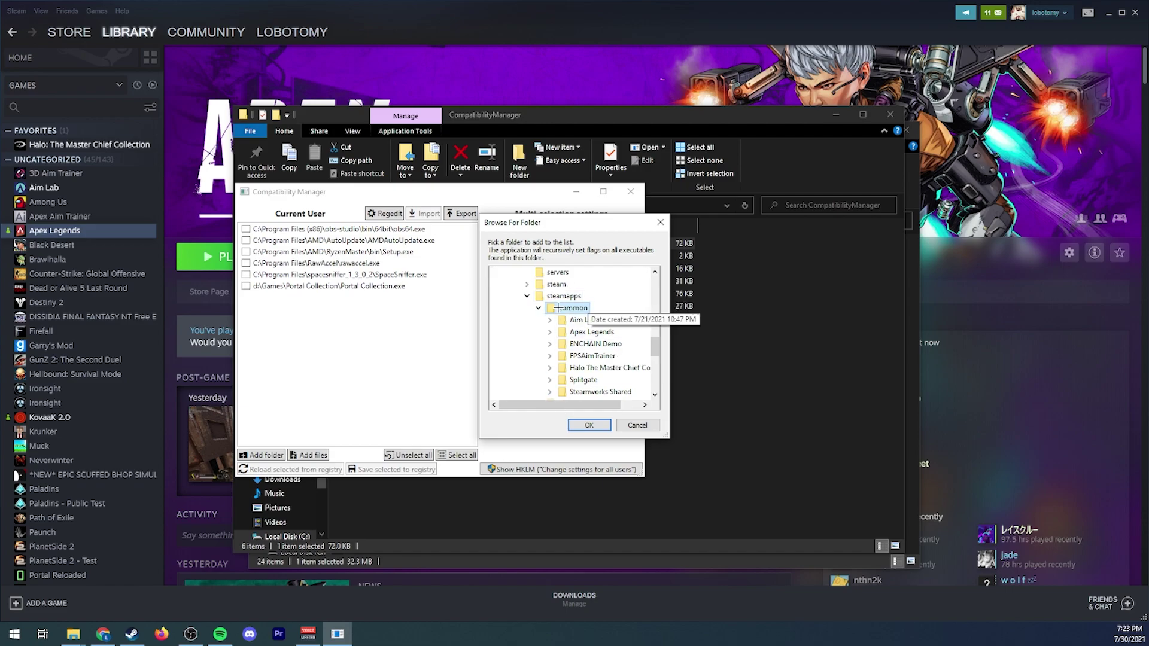
left_click(589, 425)
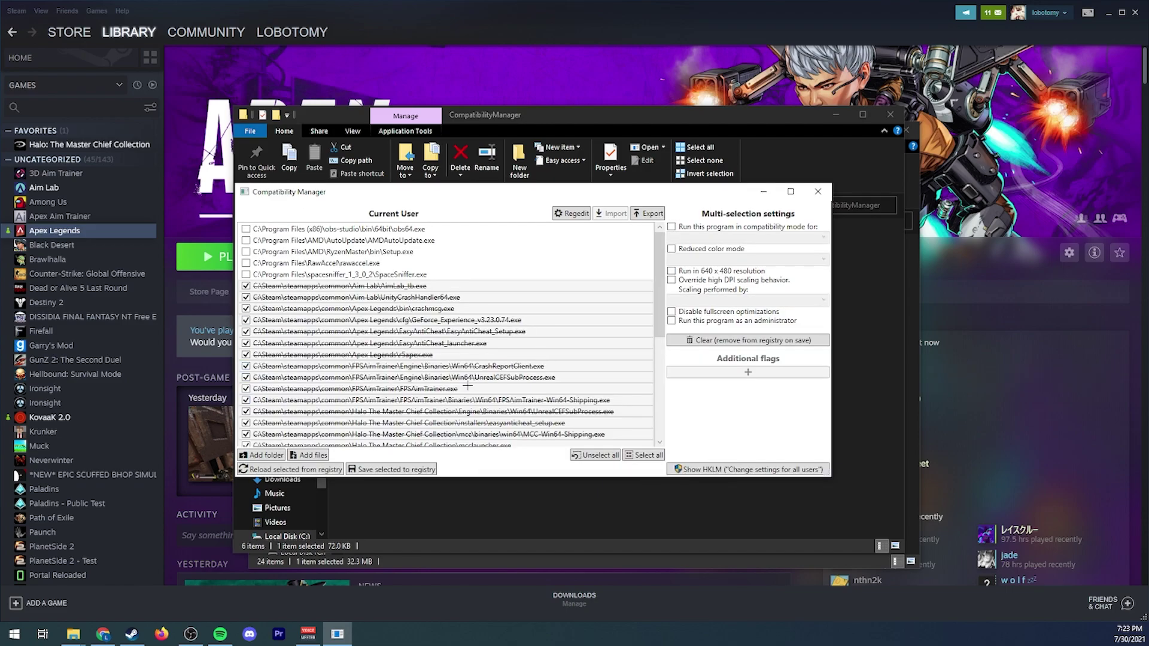
Step: Enable the high DPI override with System (Enhanced) scaling and disable fullscreen optimizations
scroll(636, 327, "down", 6)
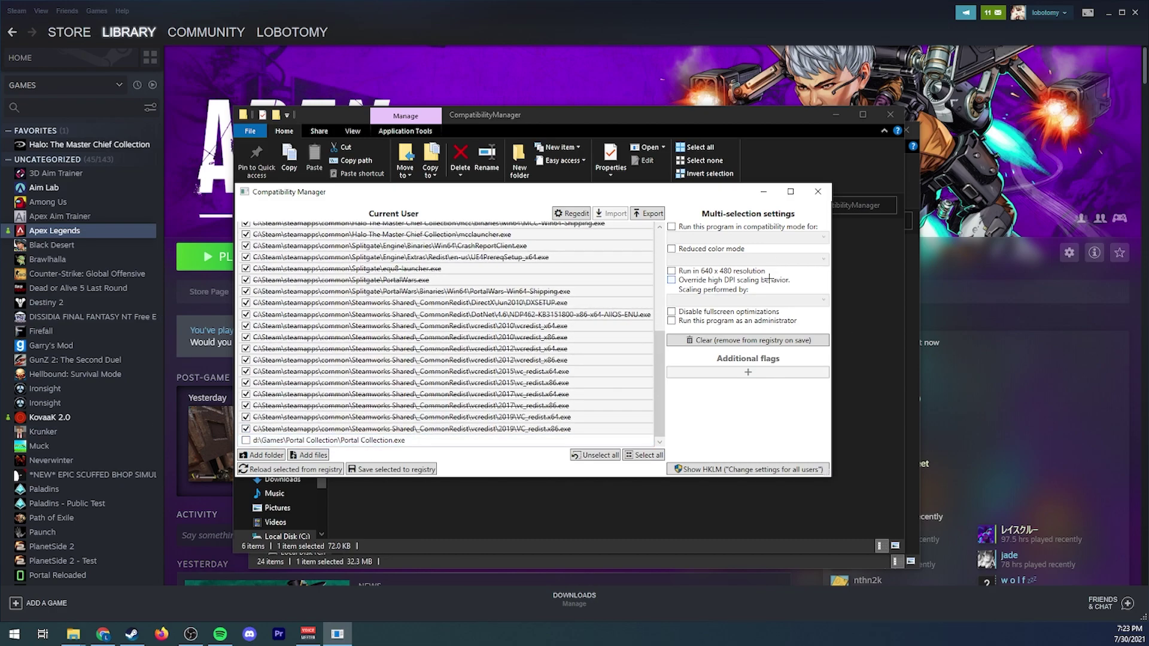
left_click(721, 281)
left_click(759, 302)
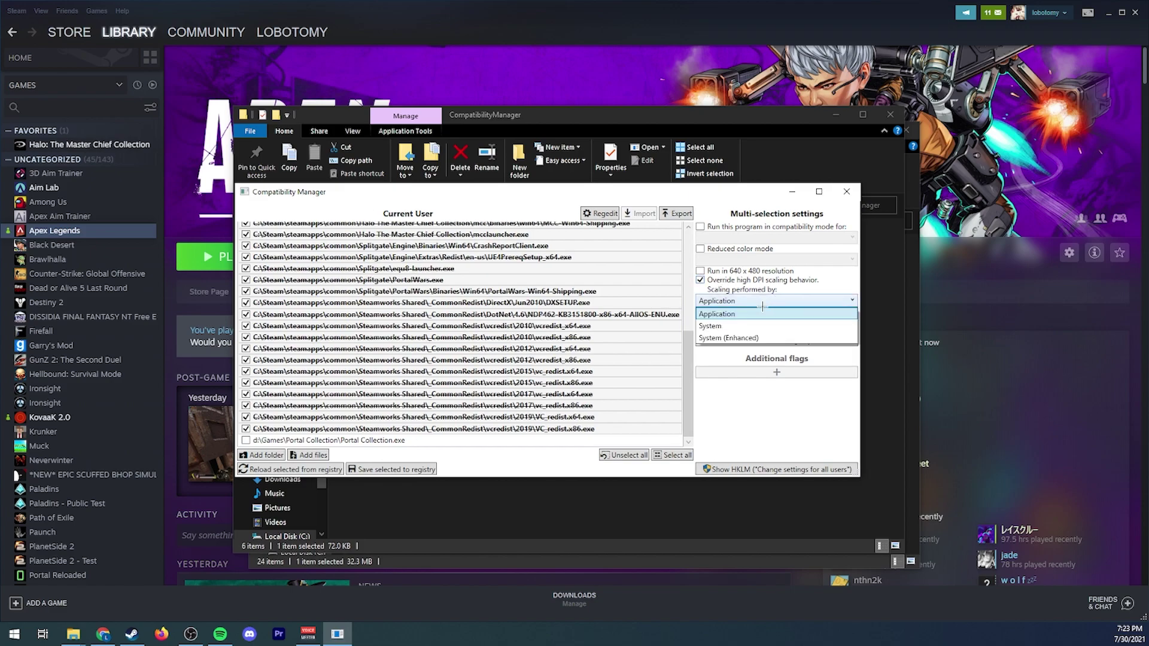
left_click(752, 335)
left_click(741, 312)
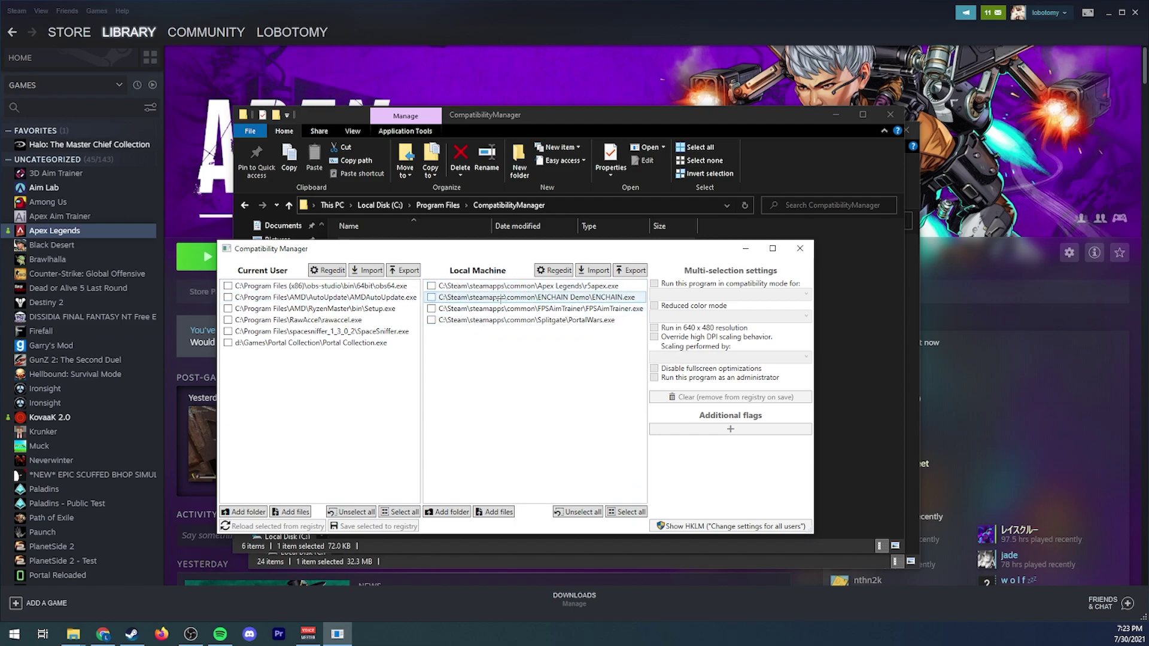
Step: Tick FPSAimTrainer.exe, PortalWars.exe, ENCHAIN.exe and r5apex.exe and apply the high DPI scaling override
left_click(432, 308)
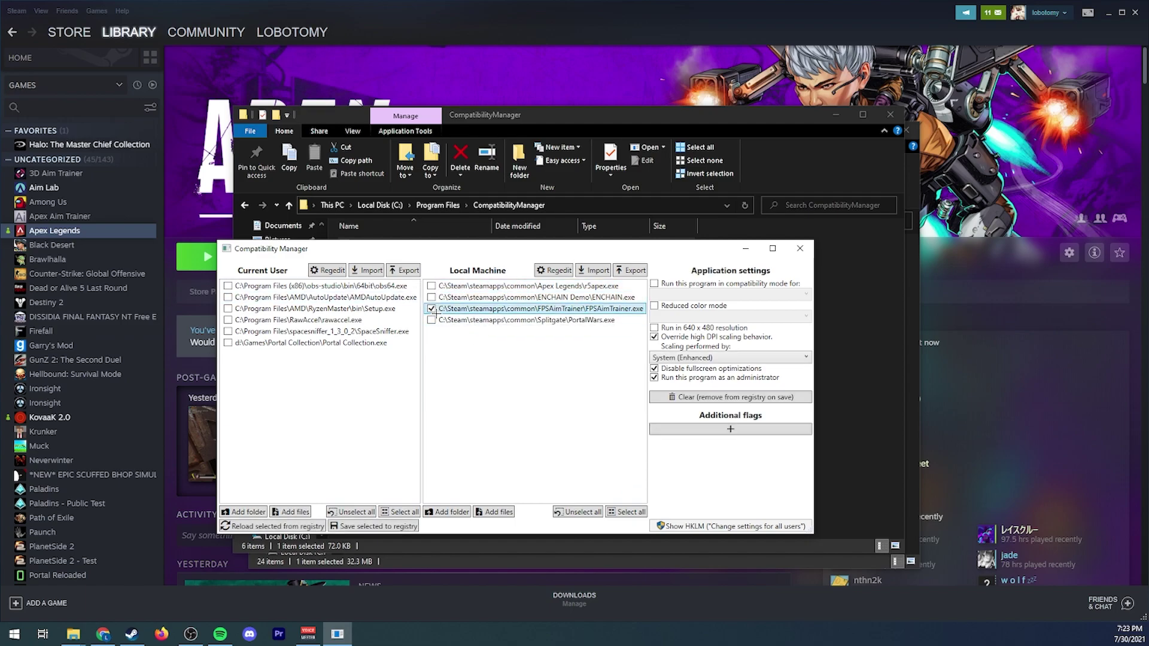
left_click(431, 320)
left_click(432, 297)
left_click(432, 286)
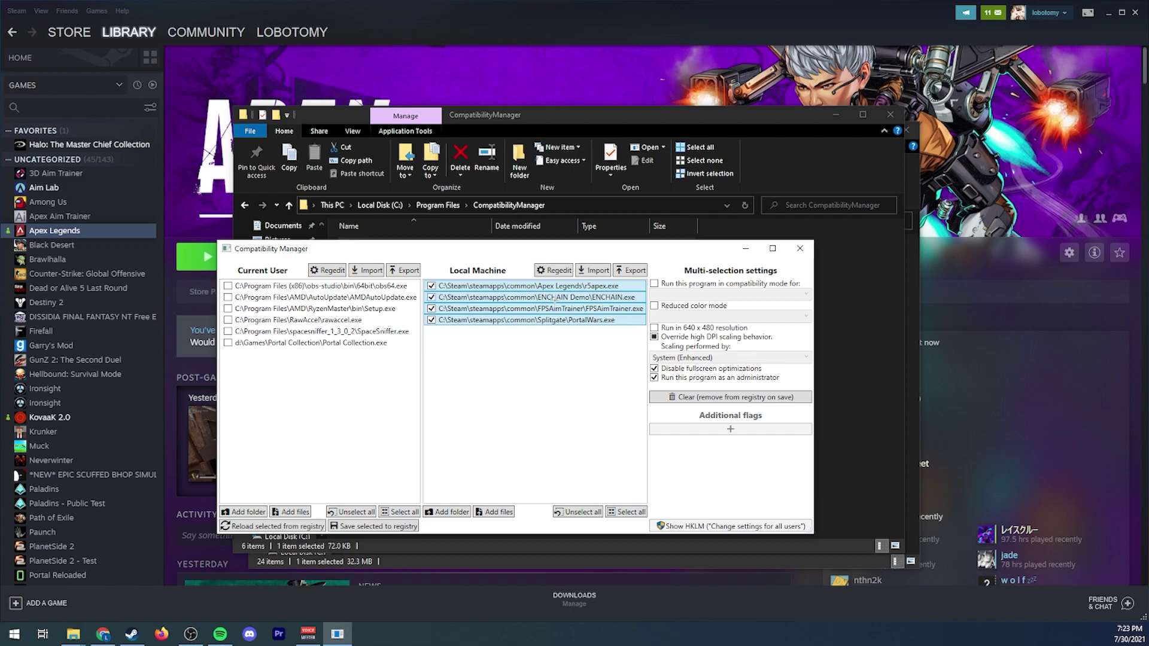
left_click(655, 337)
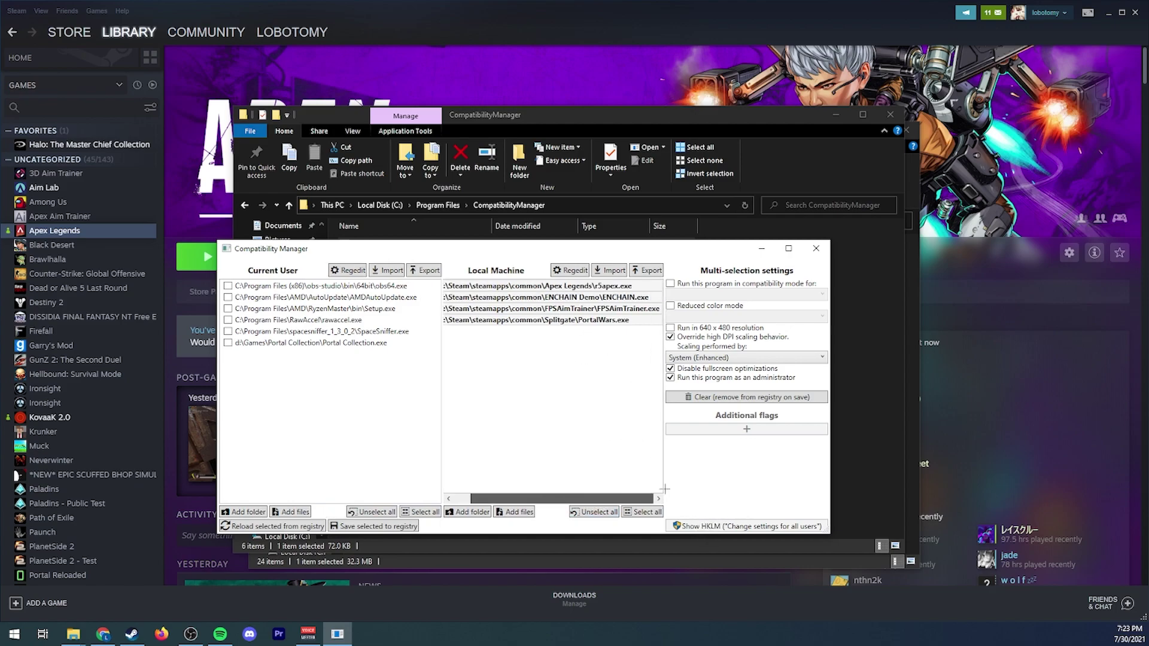
Step: Save the selected games' settings to the registry and widen the window to show full paths
left_click(389, 526)
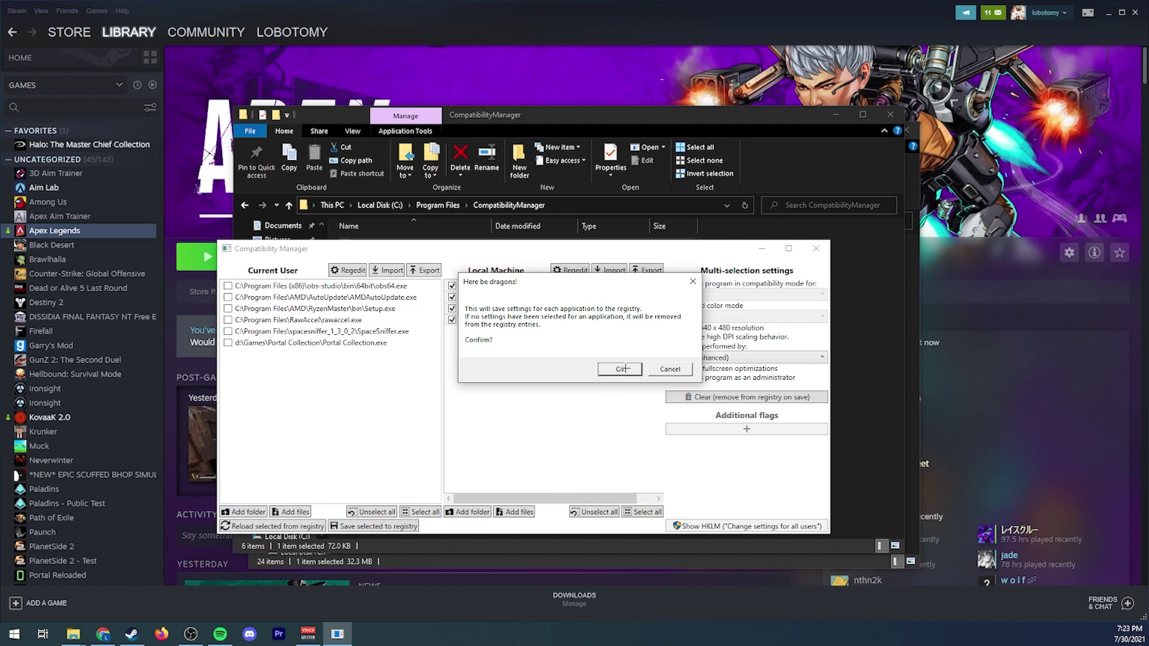
left_click(602, 372)
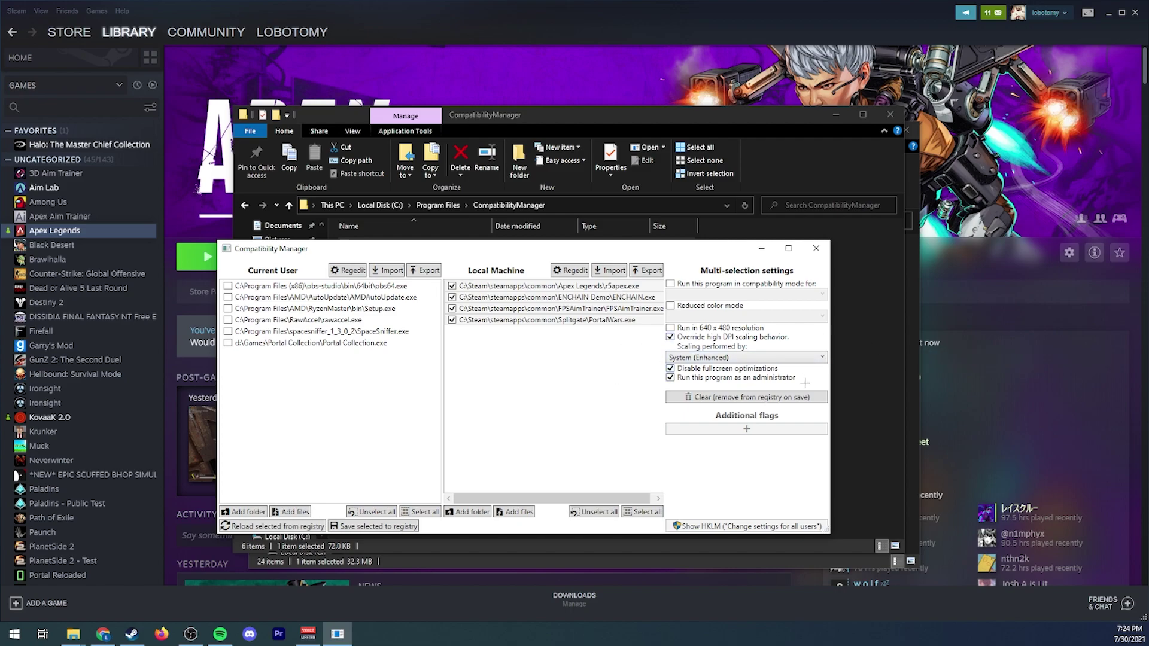
left_click_drag(831, 374, 866, 373)
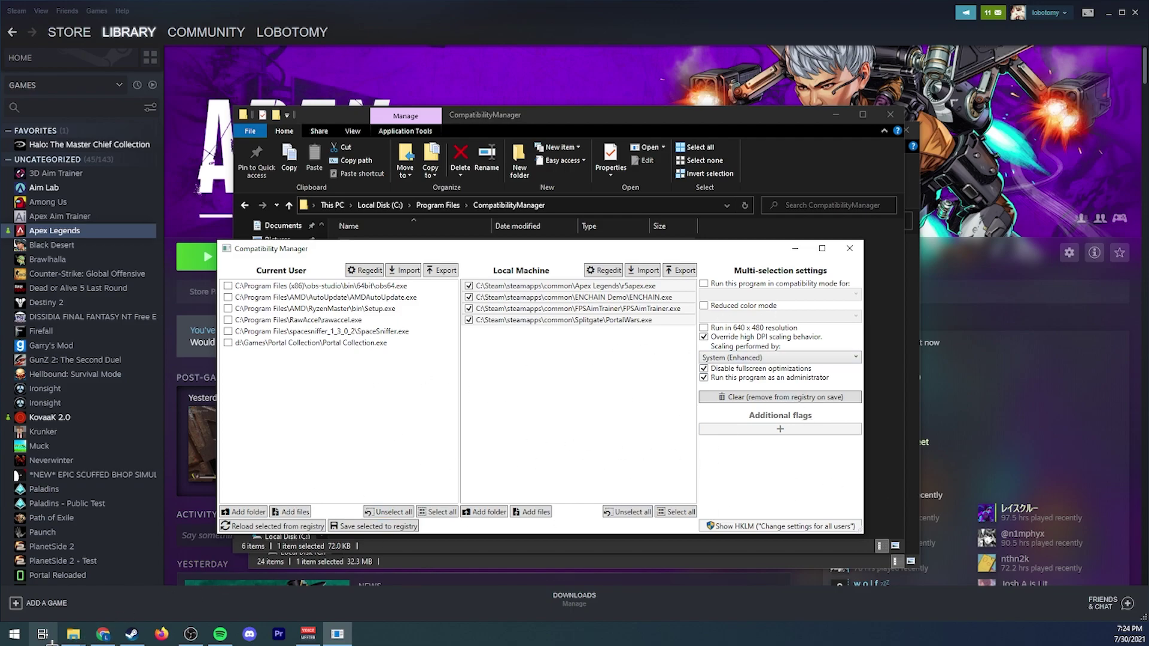
Step: Close Compatibility Manager and search the Start menu for 'rege' to find Registry Editor
left_click(13, 634)
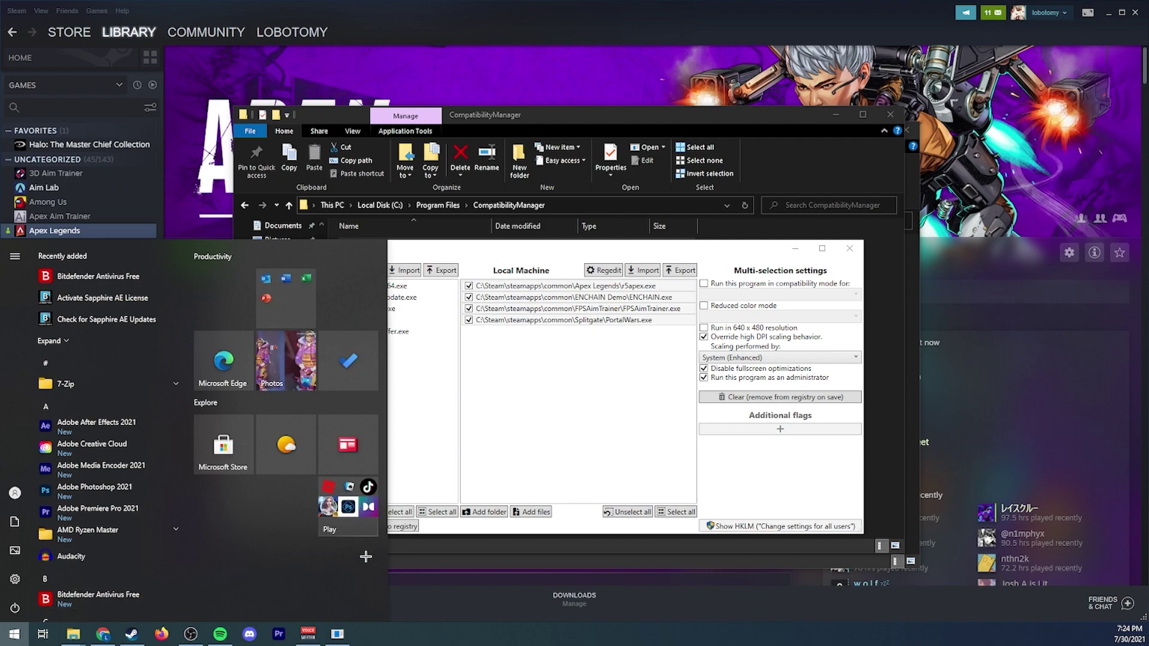
left_click(560, 426)
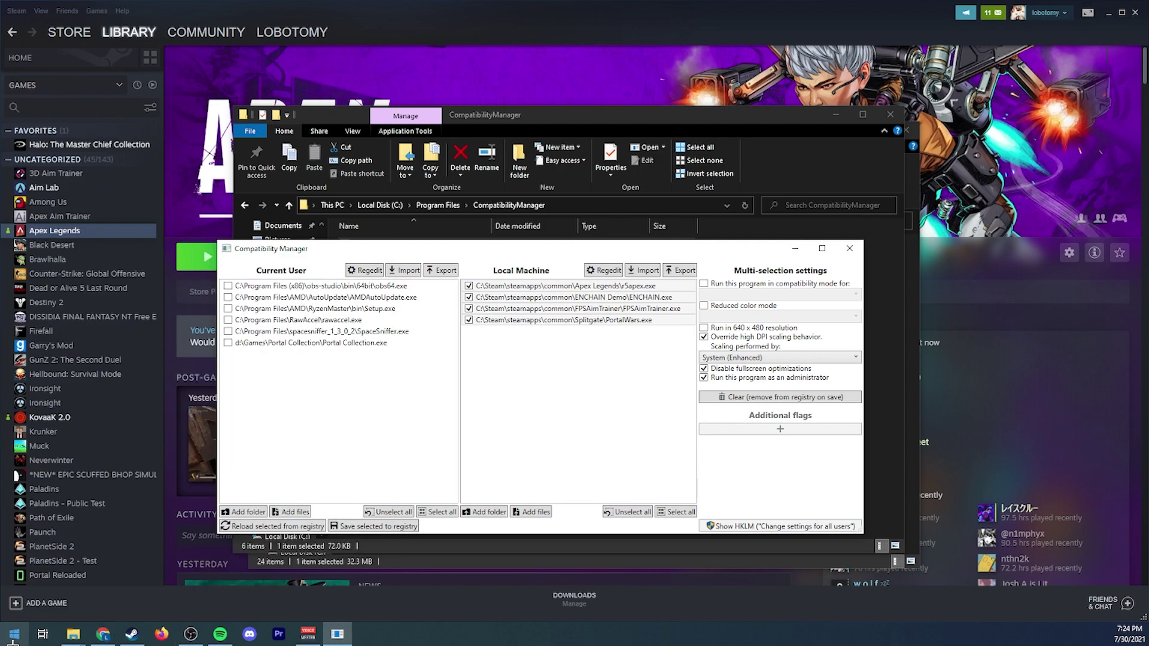
left_click(845, 248)
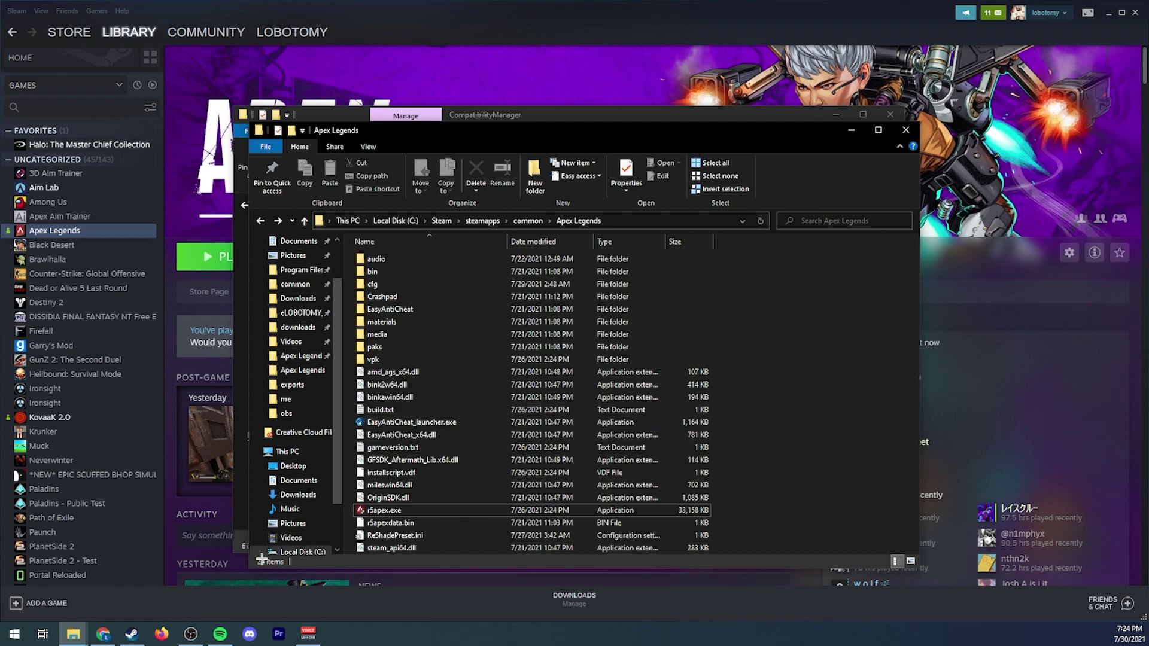
key("super")
type("rege")
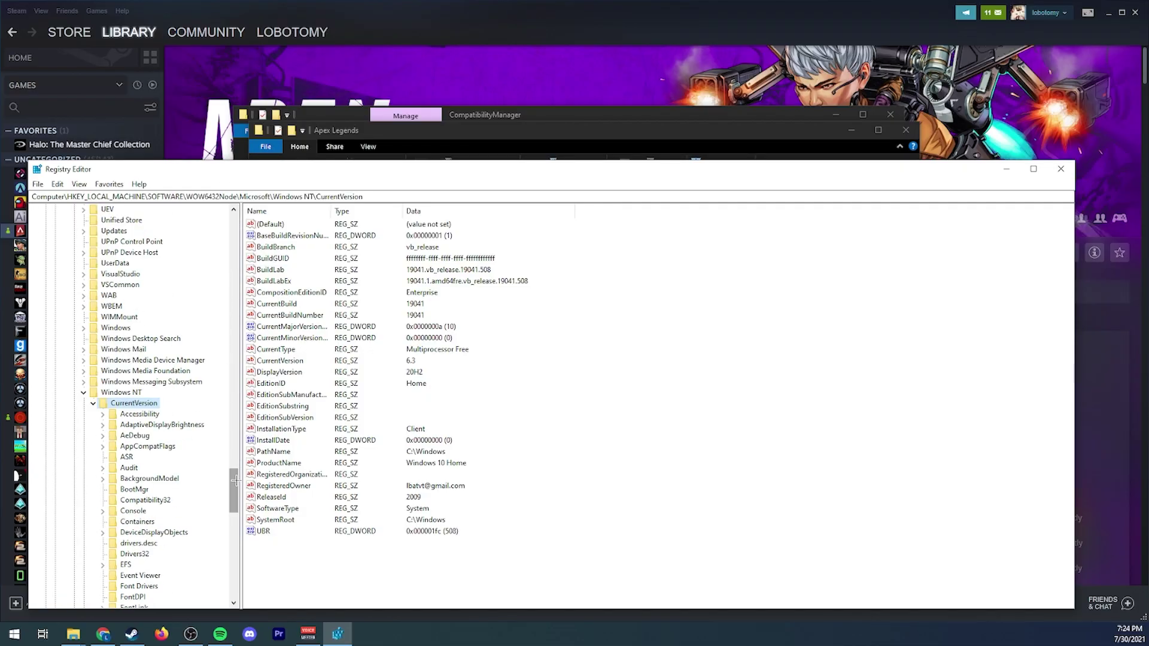
Step: Navigate to HKEY_CURRENT_USER\System\GameConfigStore\Children in the registry tree
left_click_drag(234, 491, 234, 232)
left_click(44, 241)
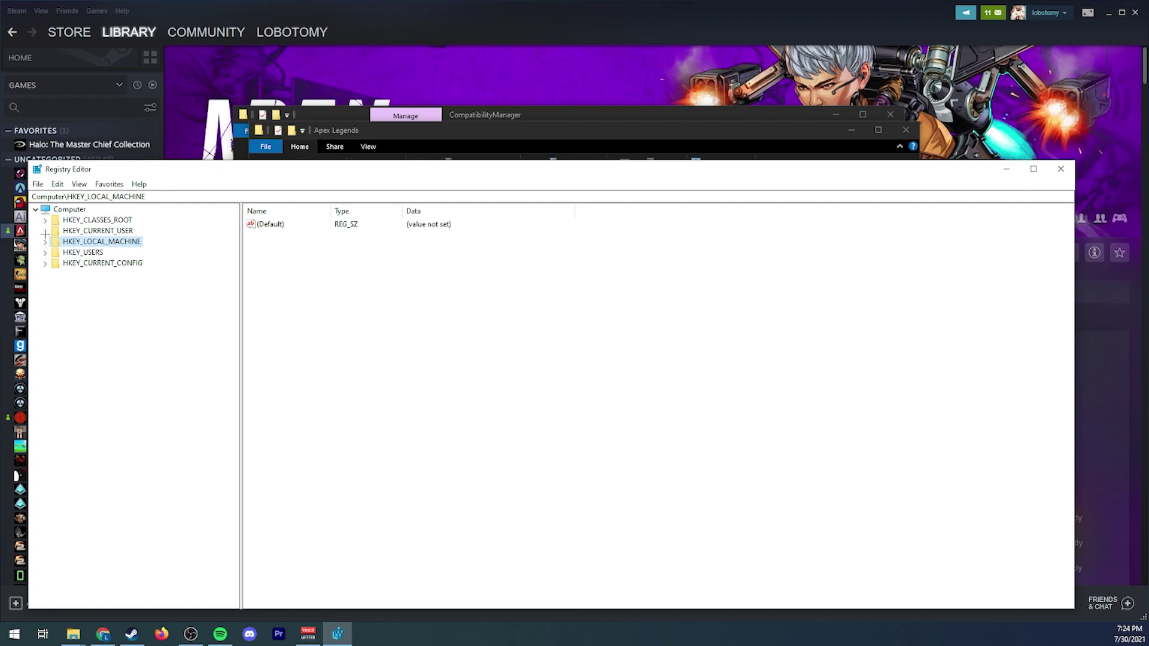
left_click(45, 230)
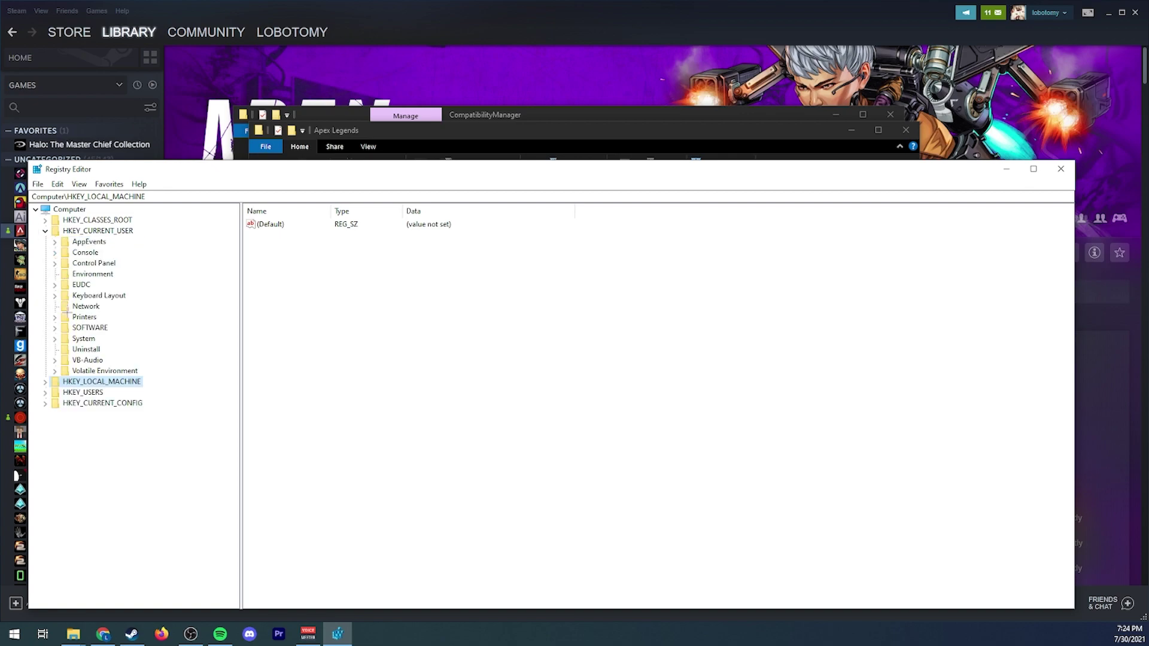
left_click(53, 339)
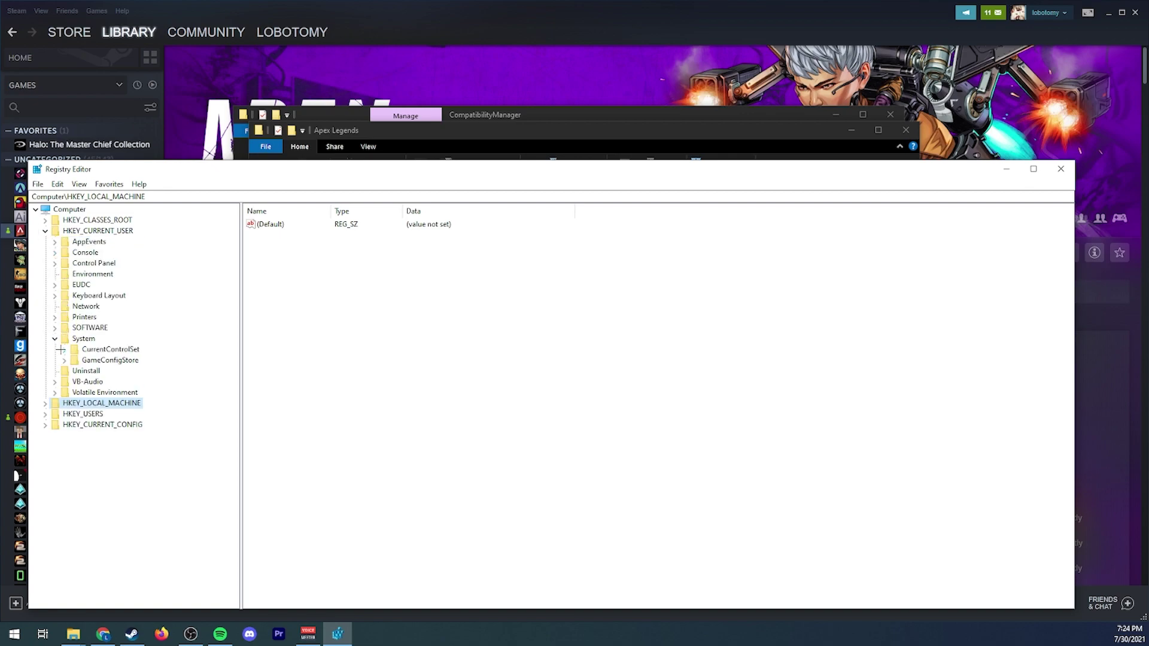
left_click(65, 360)
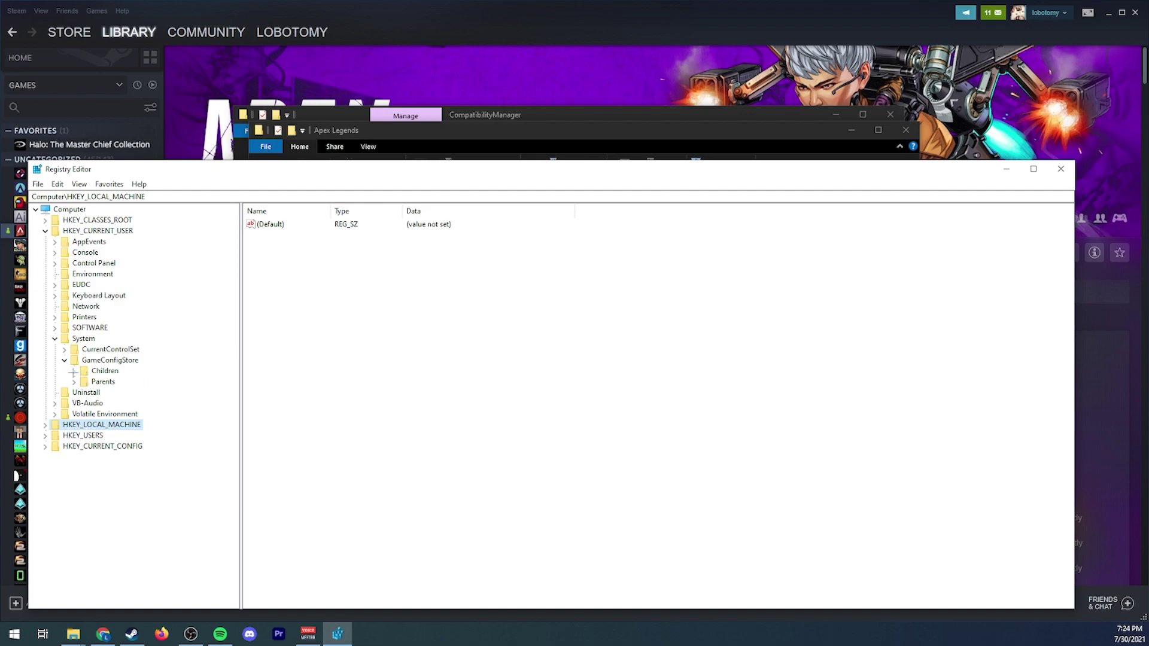
left_click(73, 372)
scroll(129, 305, "up", 2)
left_click(111, 274)
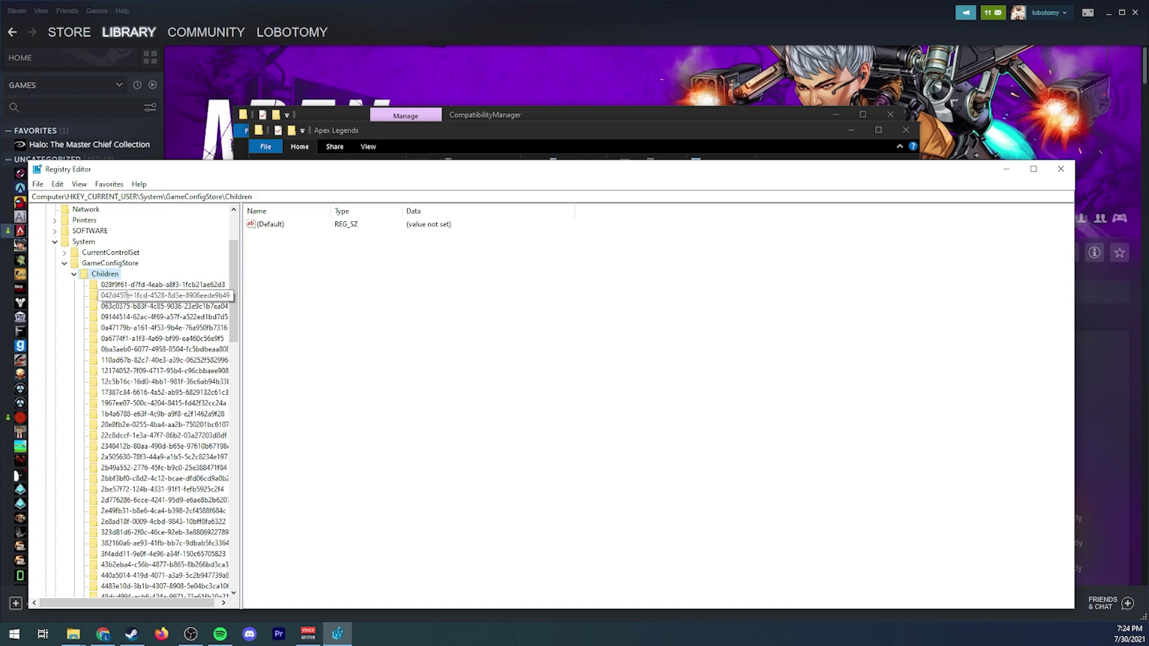
Step: Search the Children key for 'r5apex.exe'
right_click(111, 276)
mouse_move(157, 295)
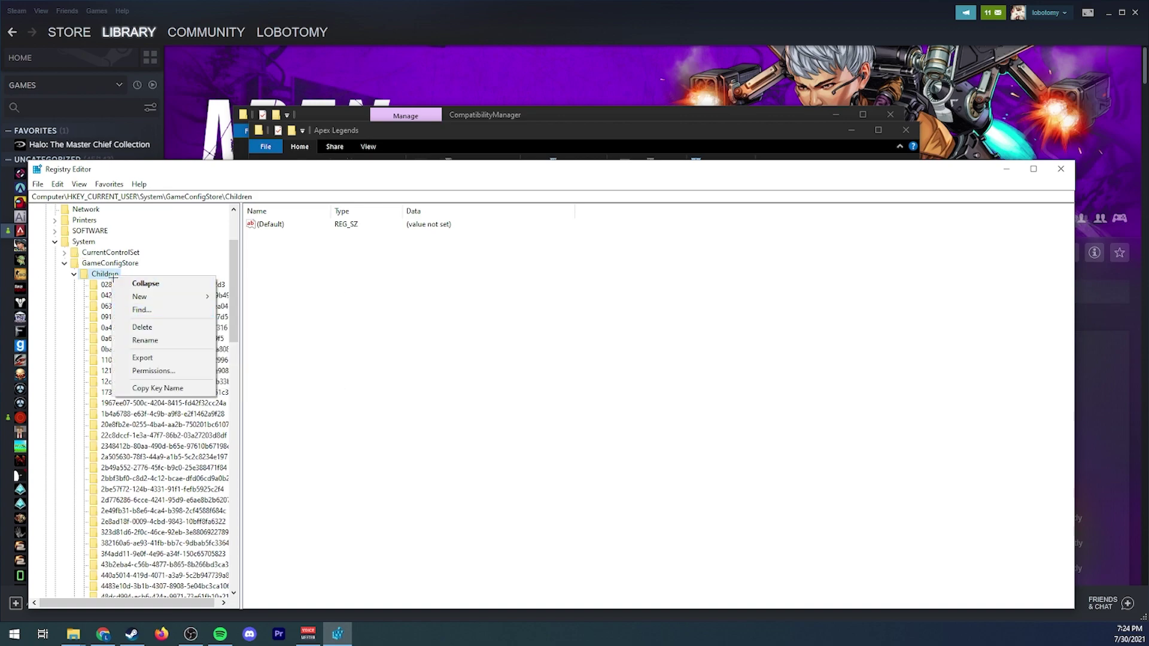
left_click(142, 309)
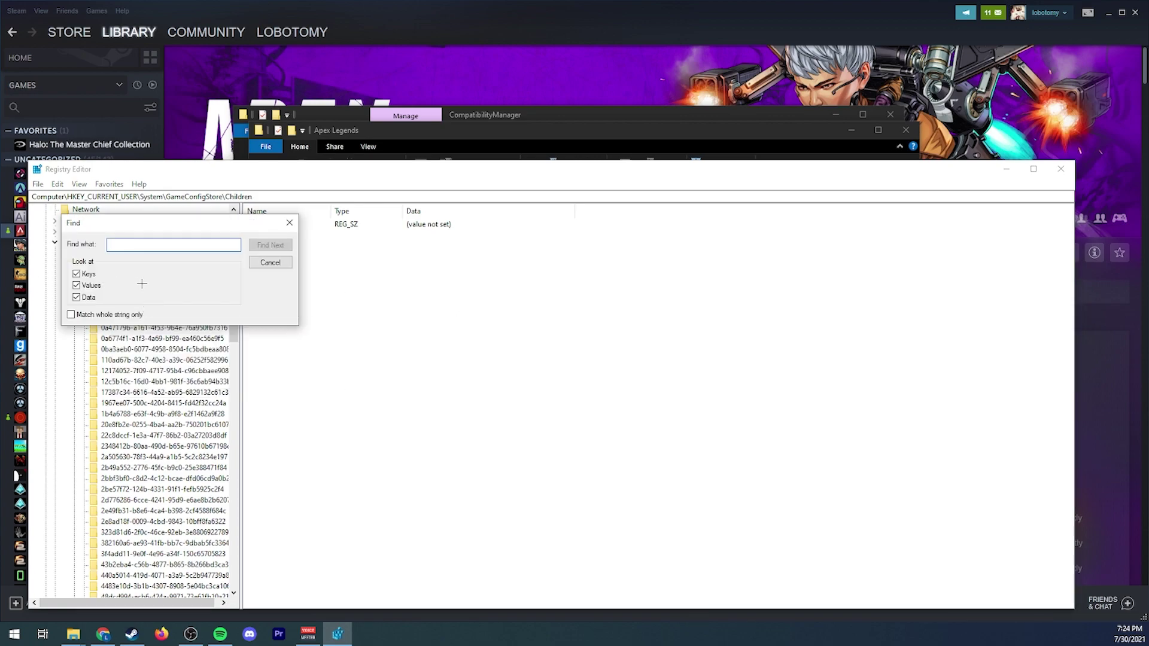
type("r5apex.exe")
key("Return")
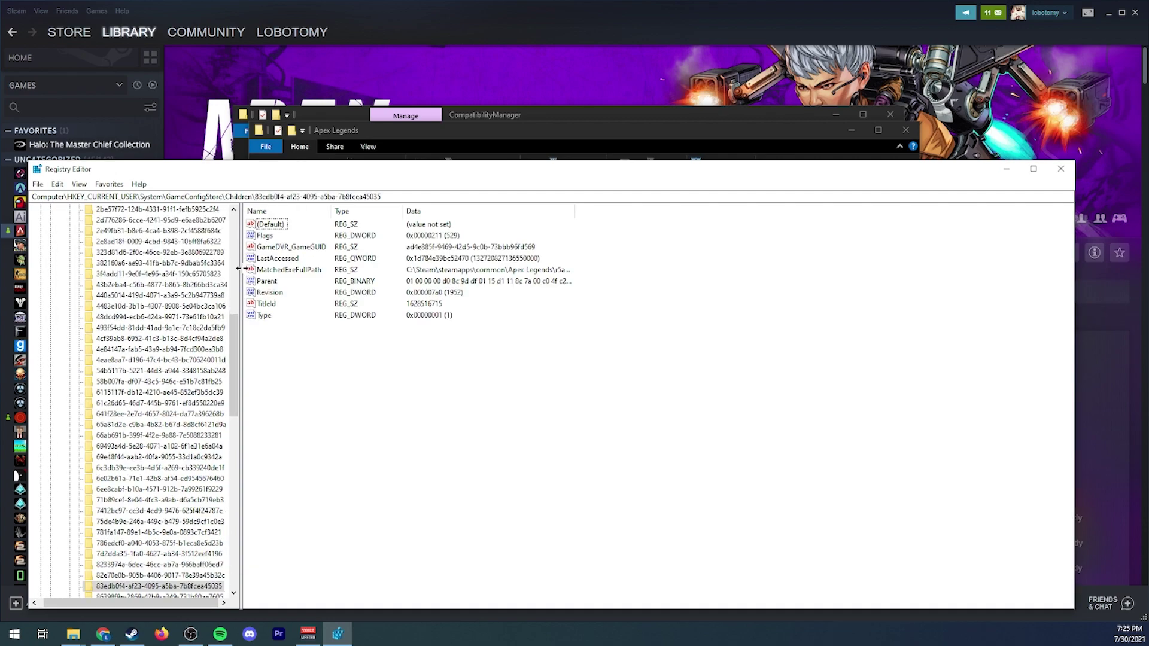
Step: Confirm the Apex Legends entry's Flags stays at hexadecimal 211 and go back to the Children key
double_click(284, 237)
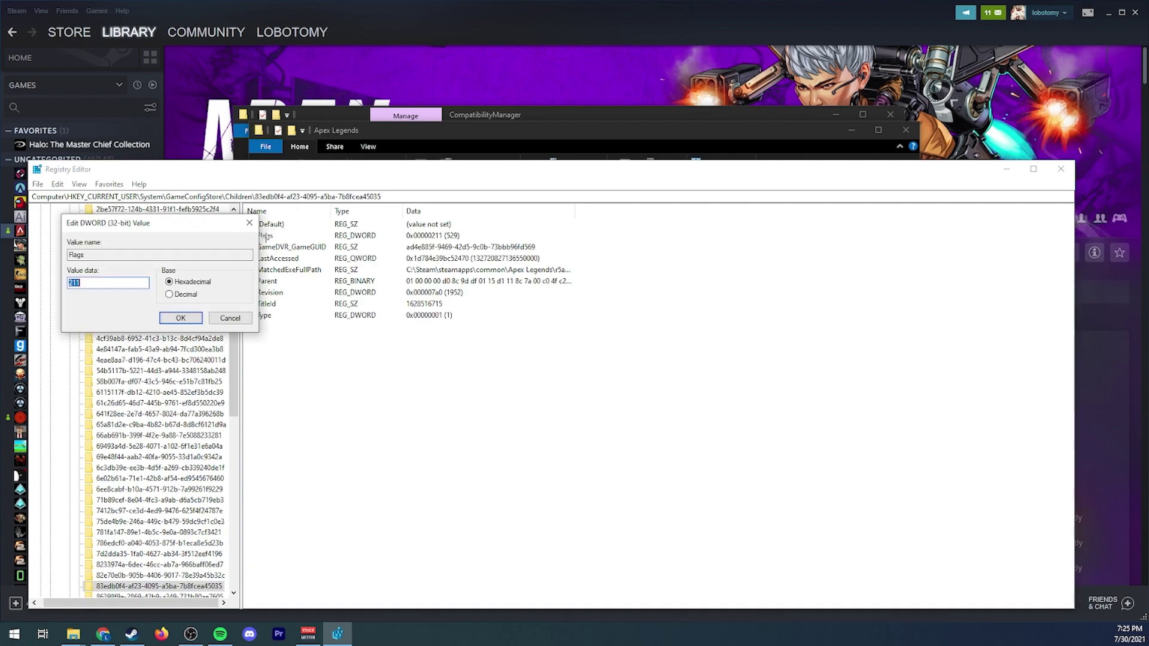
left_click(165, 317)
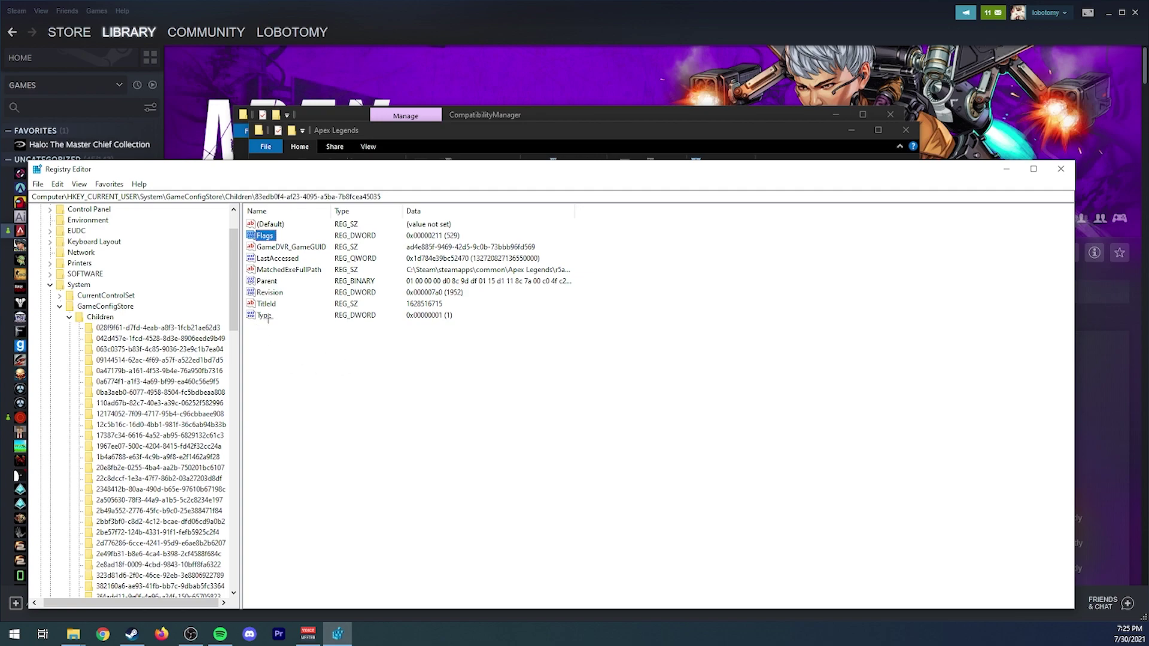
left_click(102, 318)
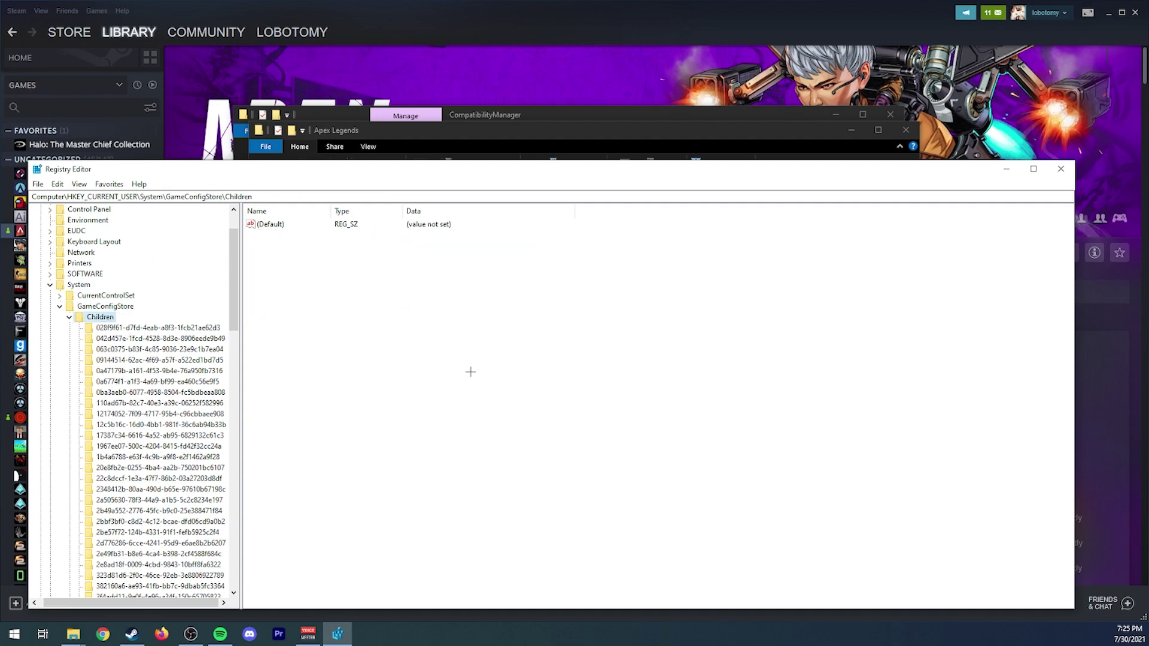
Step: Search for 'portalwars', check its Flags value is 211, and go back to the Children key
key("ctrl+f")
type("portalwars")
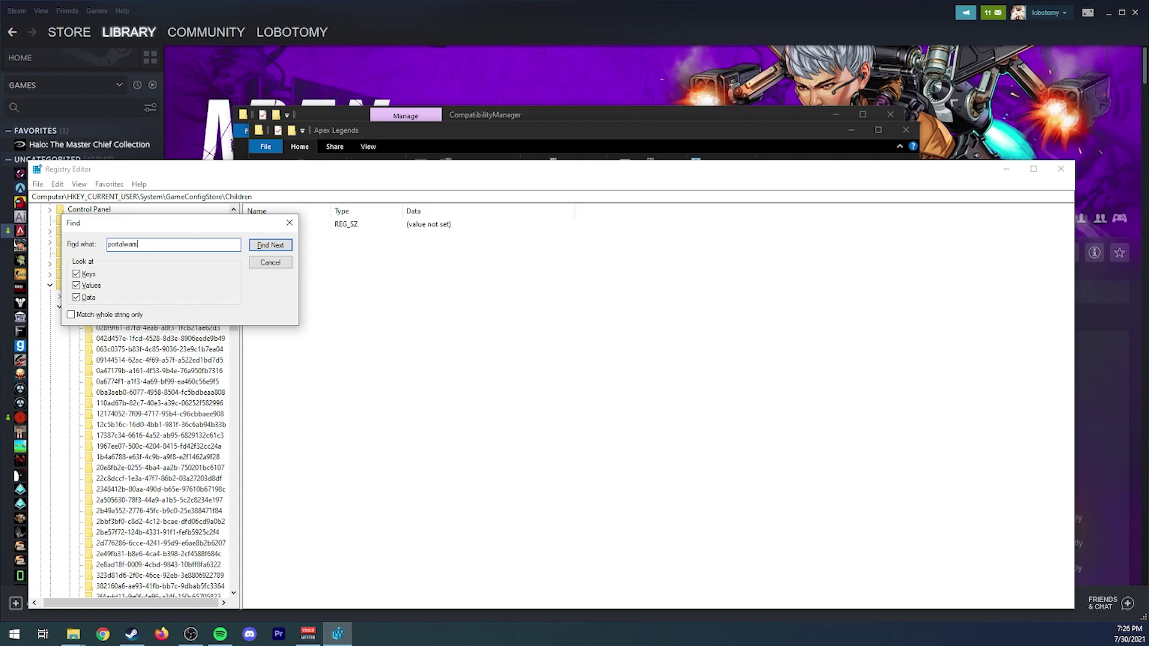
key("Return")
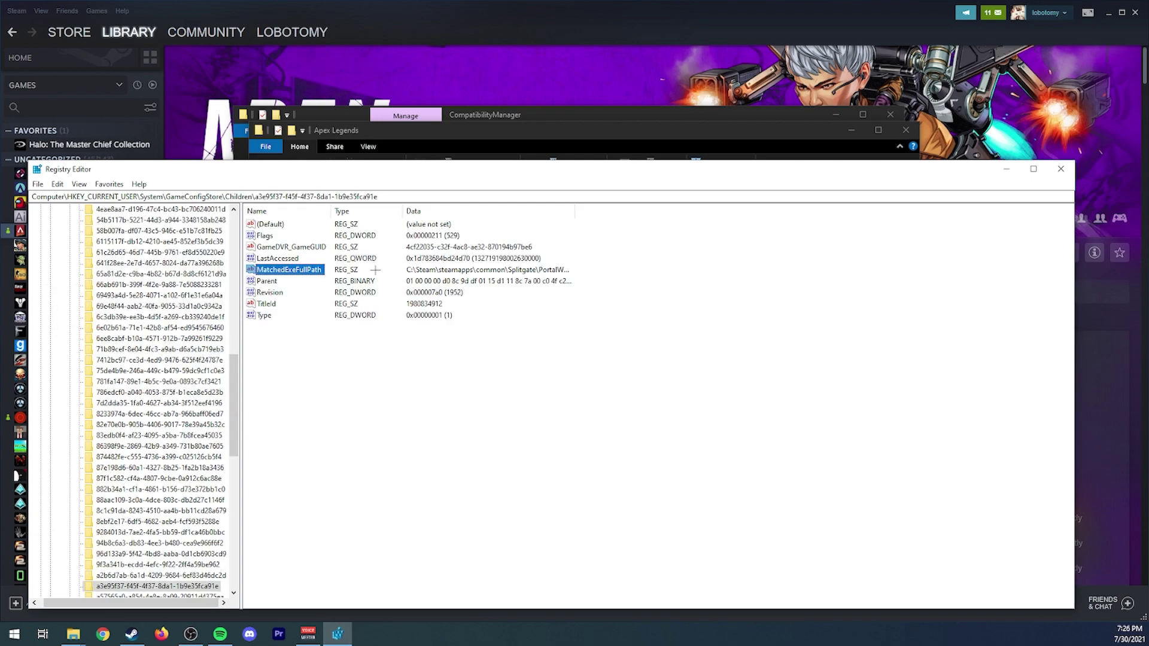
left_click(269, 237)
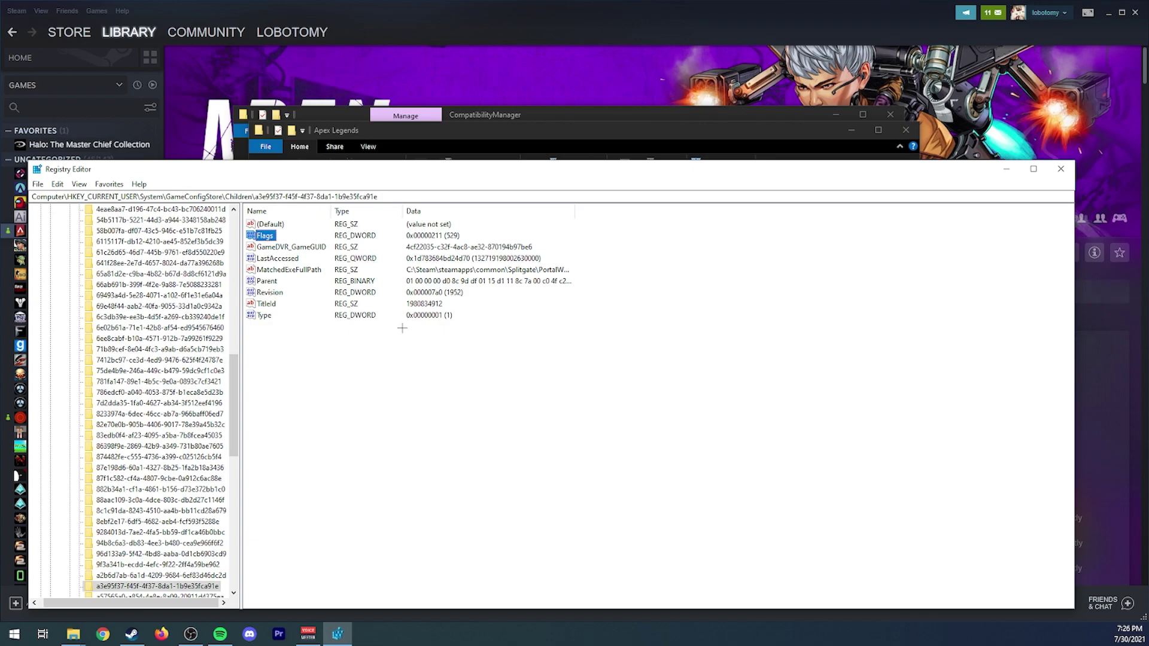
left_click_drag(235, 428, 230, 317)
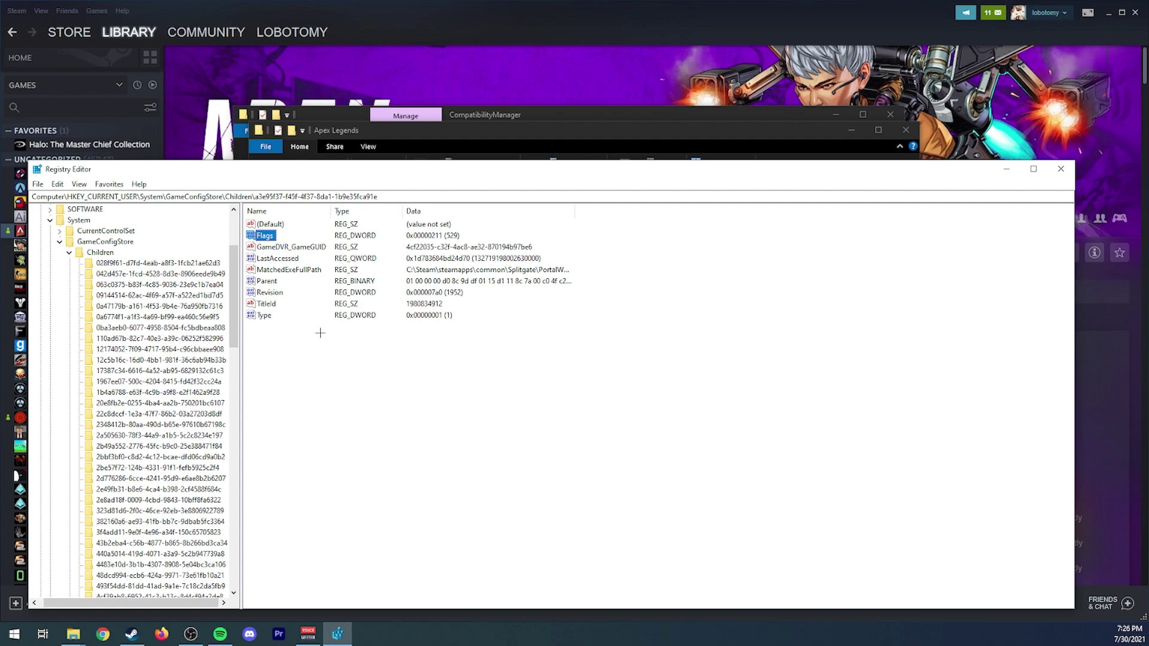
left_click(101, 252)
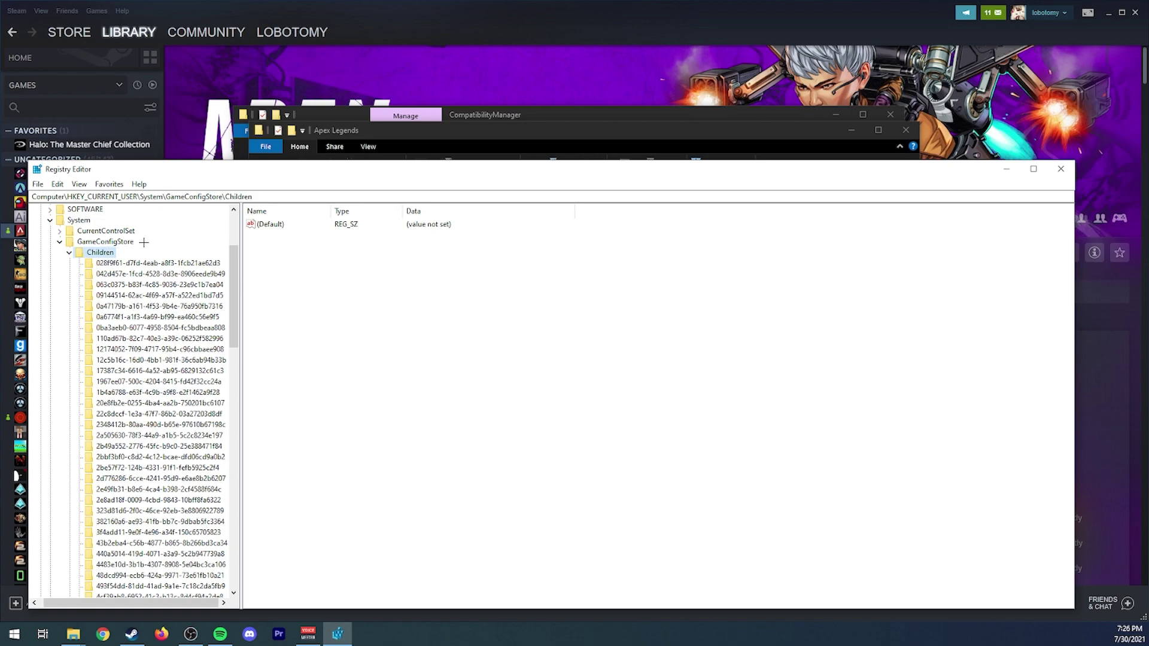
Step: Search the Children key again for 'r5apex'
left_click(119, 242)
left_click(111, 252)
key("ctrl+f")
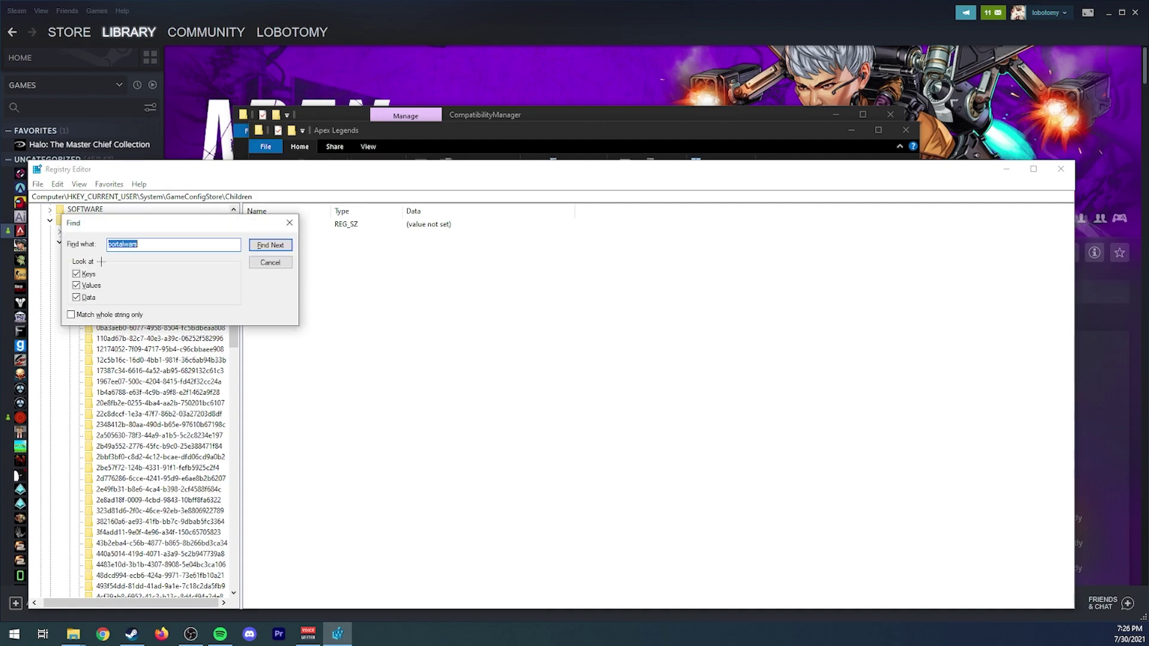
type("r5apex")
key("Return")
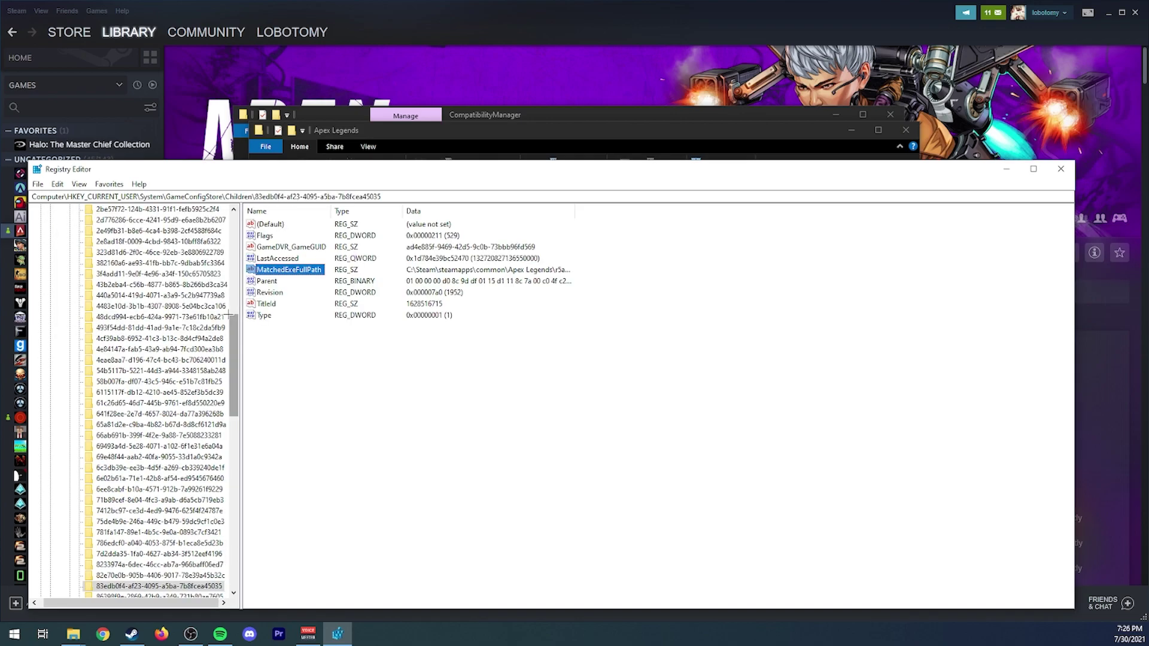
Step: Browse the GameConfigStore child keys' values, then close Registry Editor
scroll(229, 315, "up", 12)
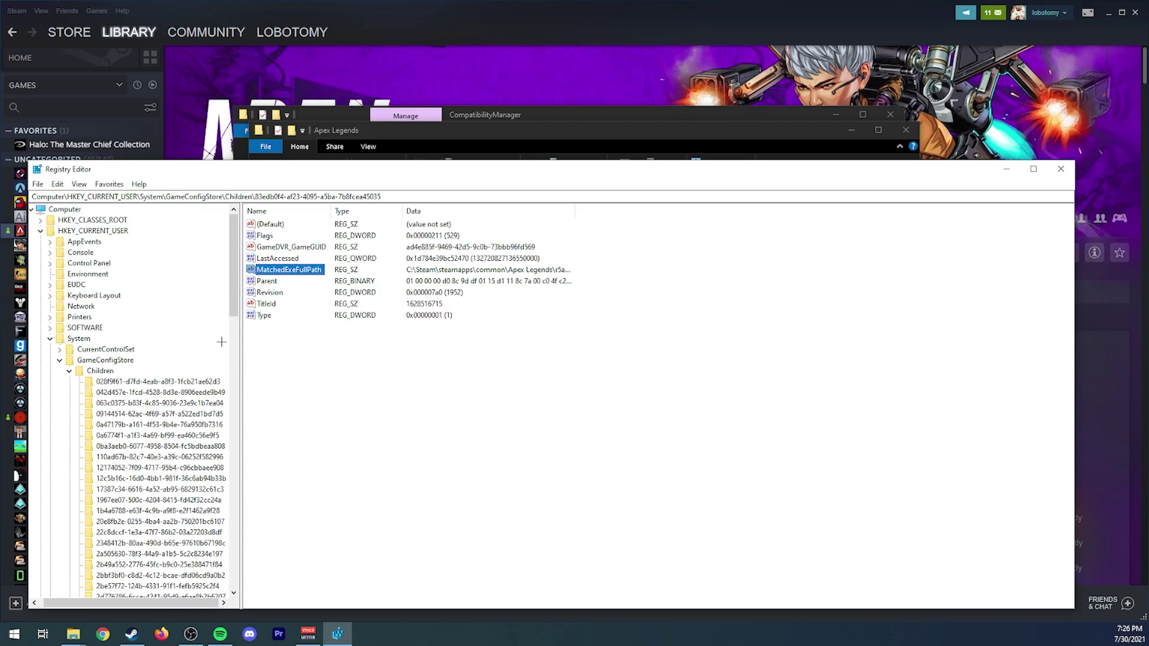
scroll(222, 342, "down", 8)
scroll(124, 277, "up", 7)
scroll(123, 398, "down", 7)
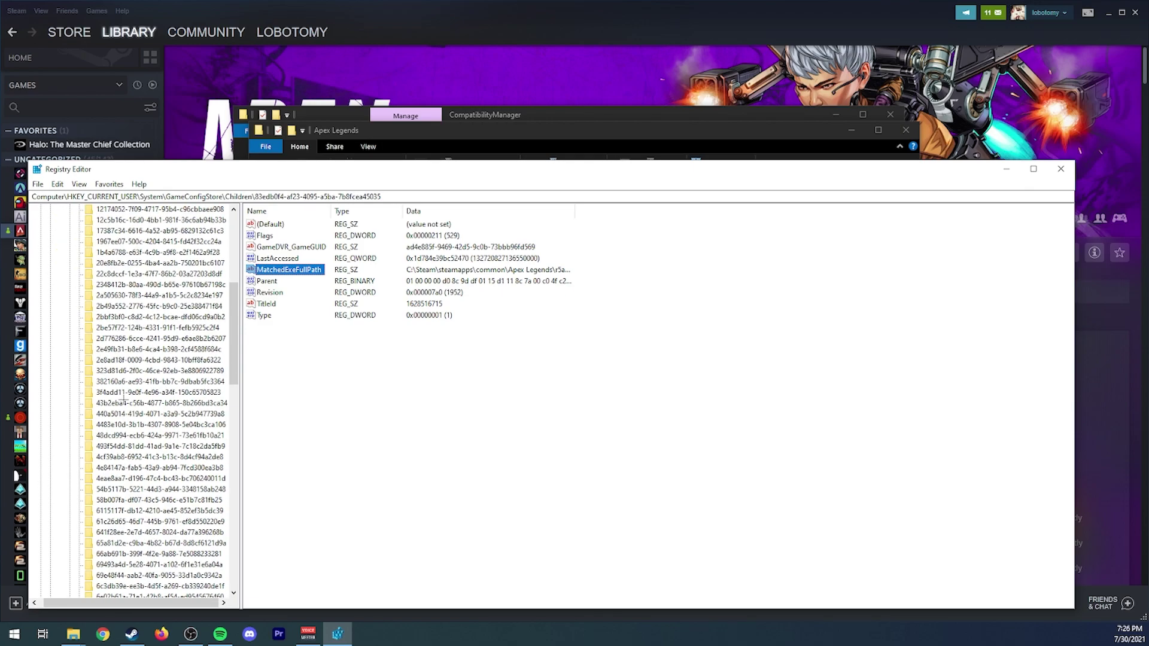
scroll(123, 398, "down", 15)
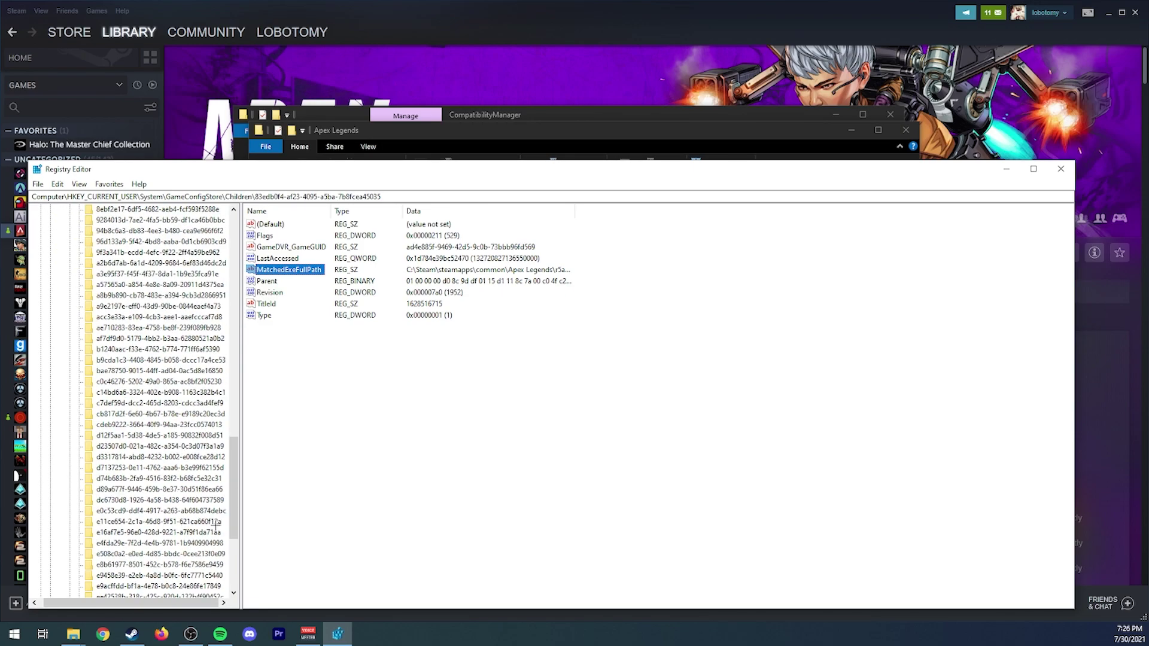
left_click_drag(234, 515, 234, 258)
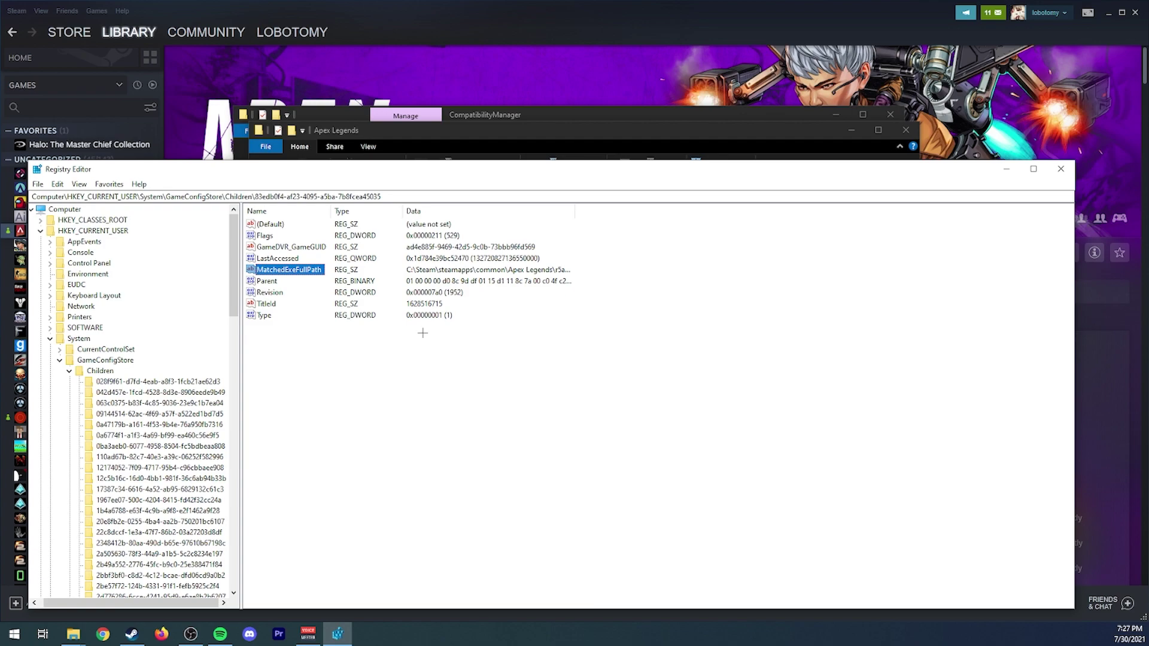
scroll(231, 305, "down", 1)
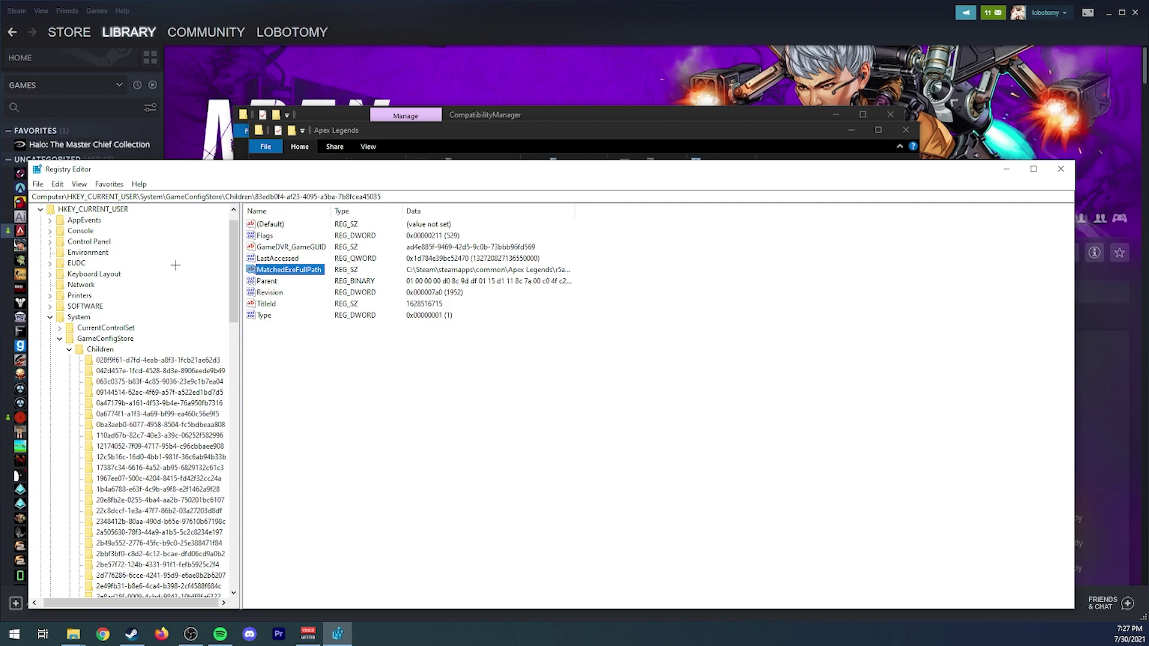
left_click_drag(236, 286, 237, 292)
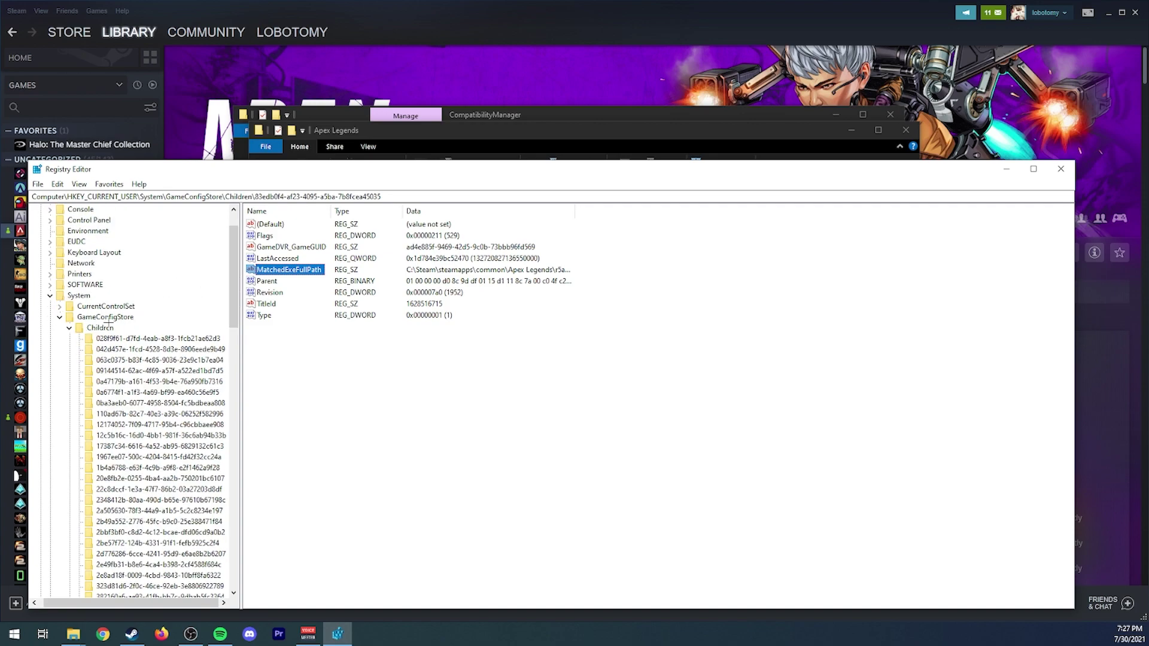
left_click(107, 335)
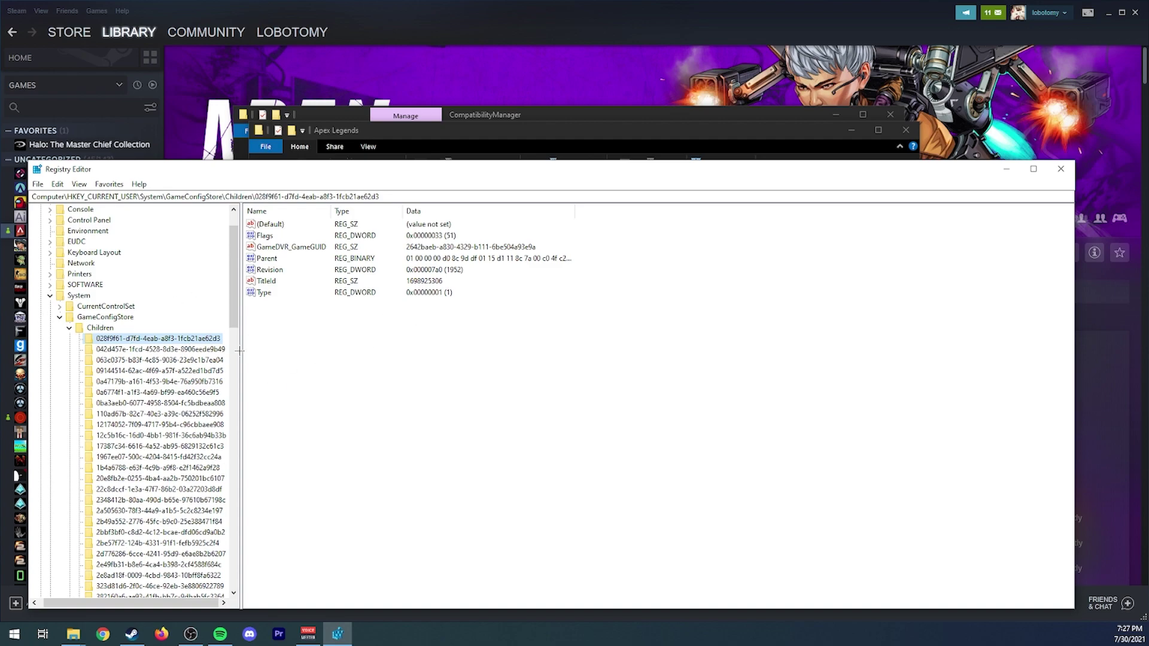
scroll(497, 349, "down", 1)
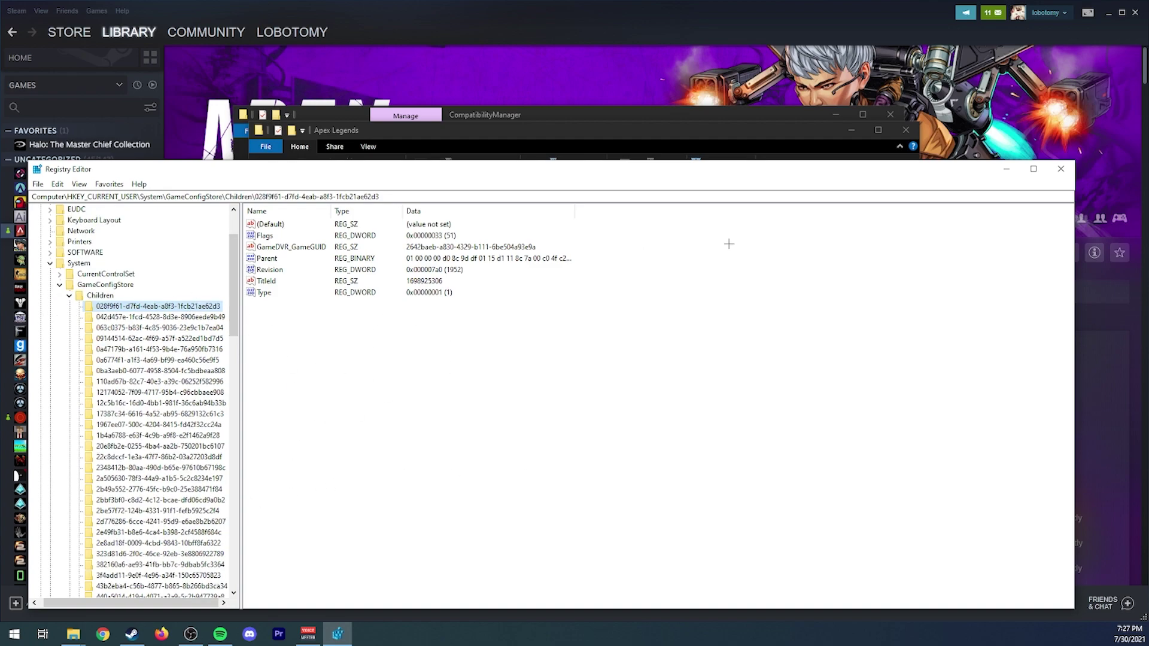
left_click(1060, 168)
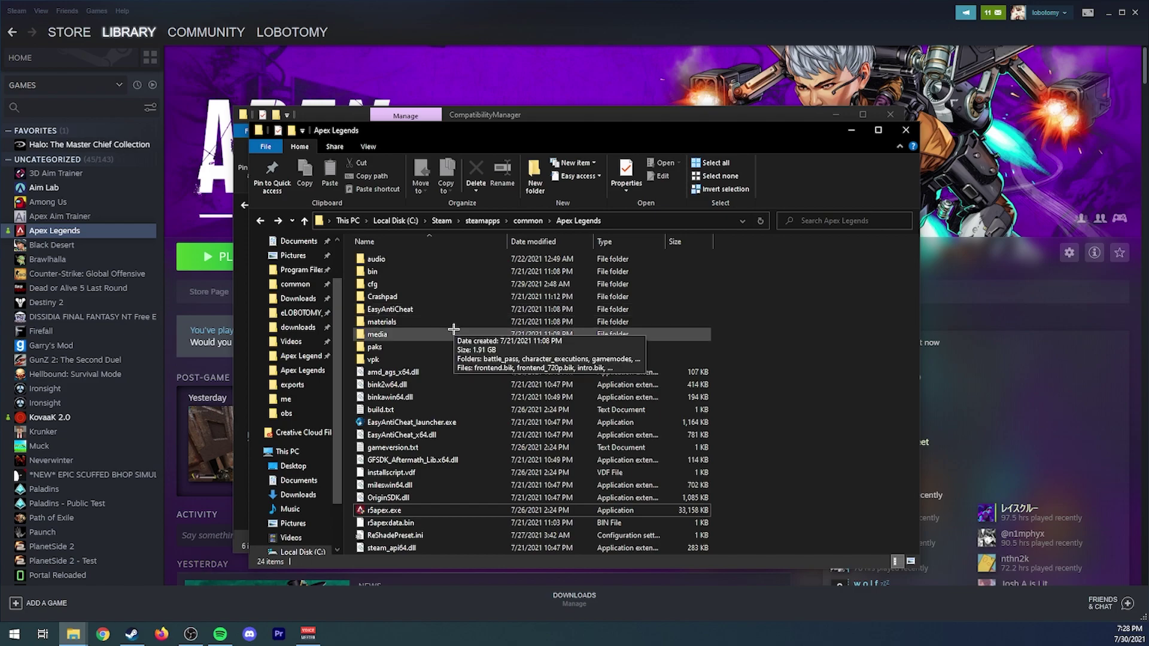
Step: Select r5apex.exe (33,158 KB) in the Apex Legends folder
left_click(421, 510)
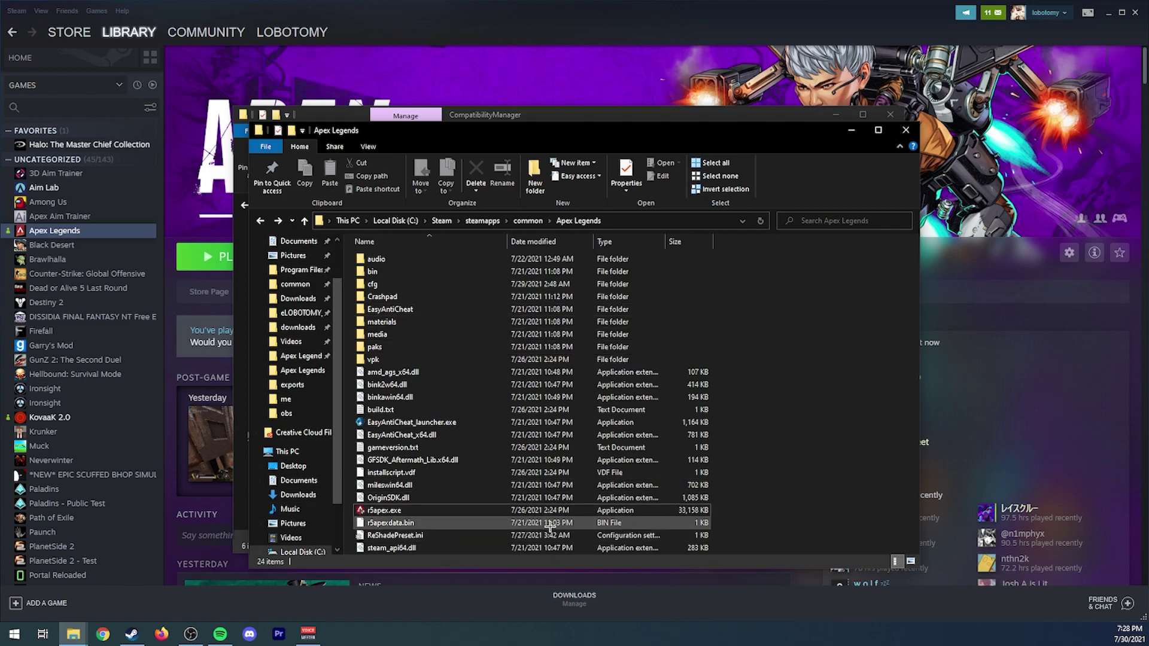